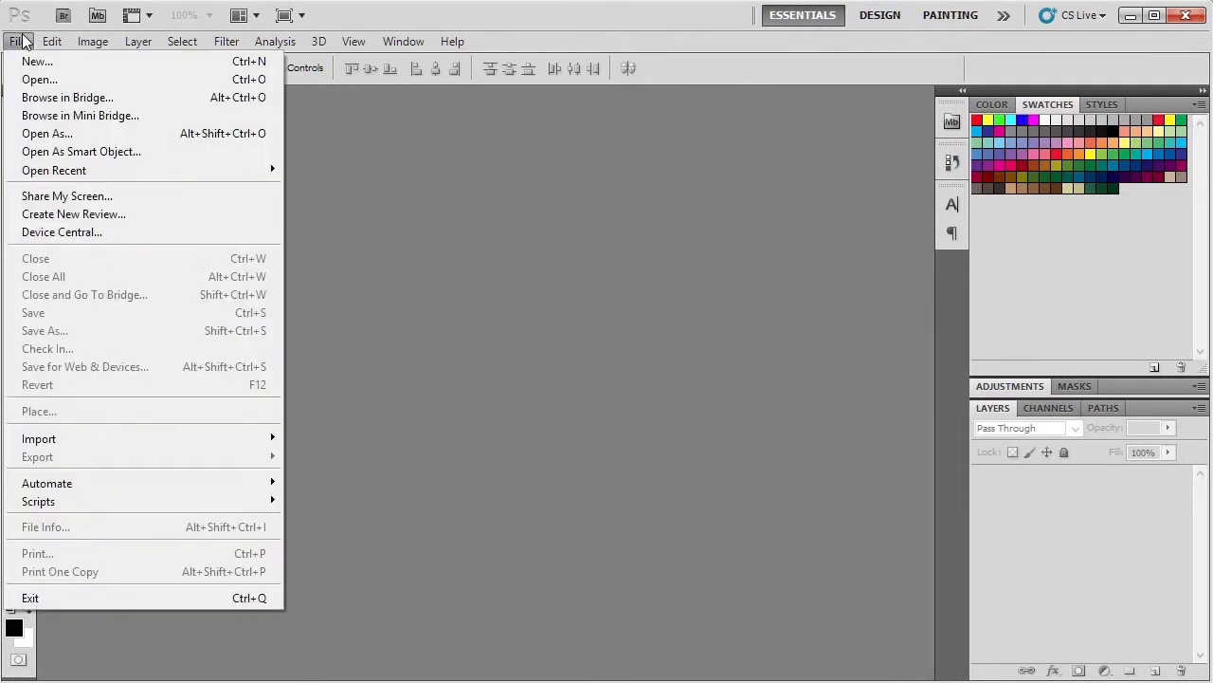
- Open the file smart shop_apparel_000702_2 COLORS.psd
{"action": "left_click", "coordinate": [38, 79]}
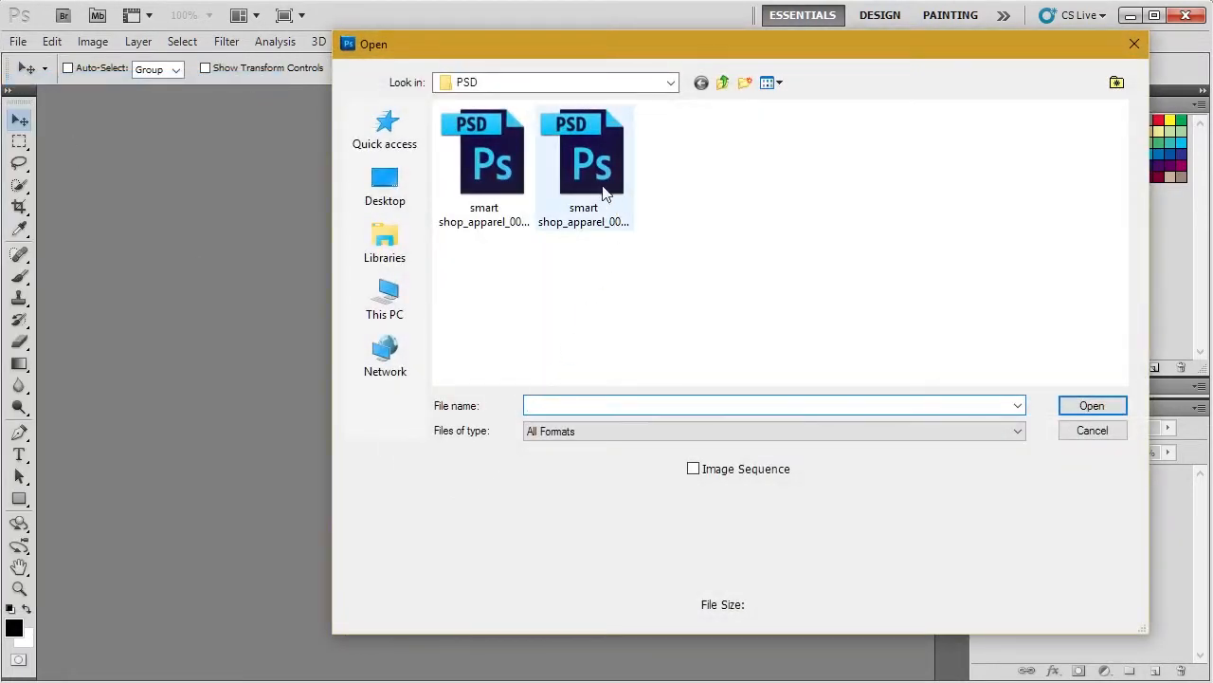
{"action": "left_click", "coordinate": [557, 170]}
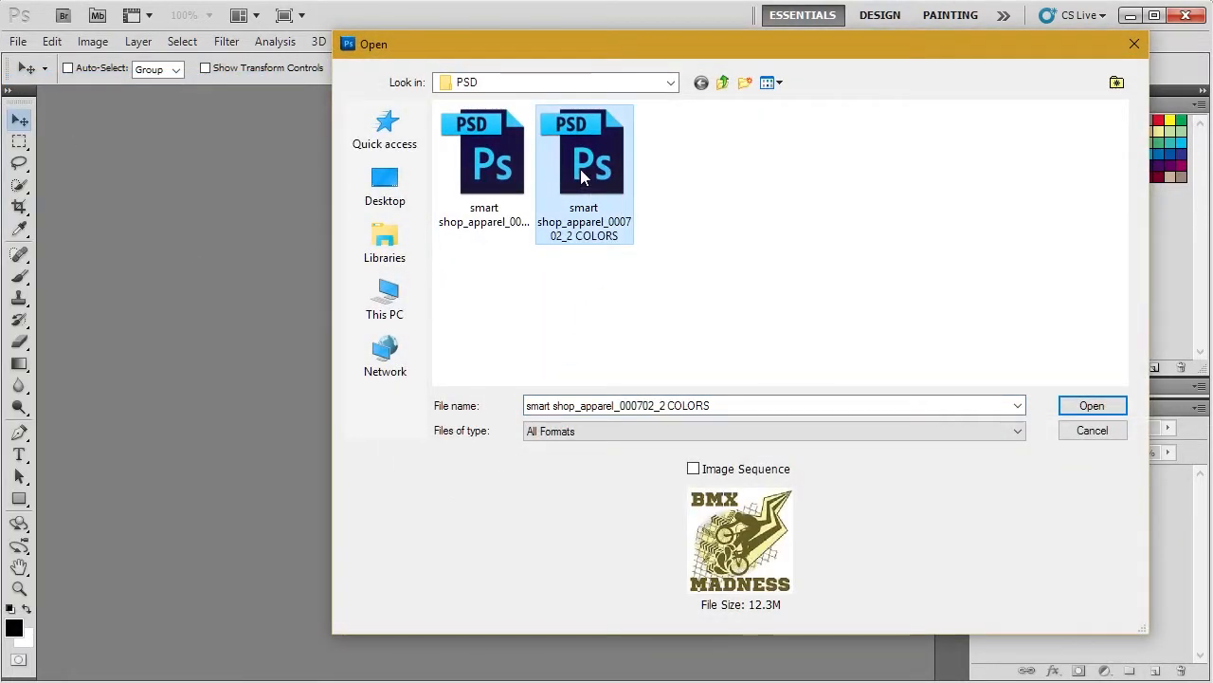
{"action": "double_click", "coordinate": [580, 169]}
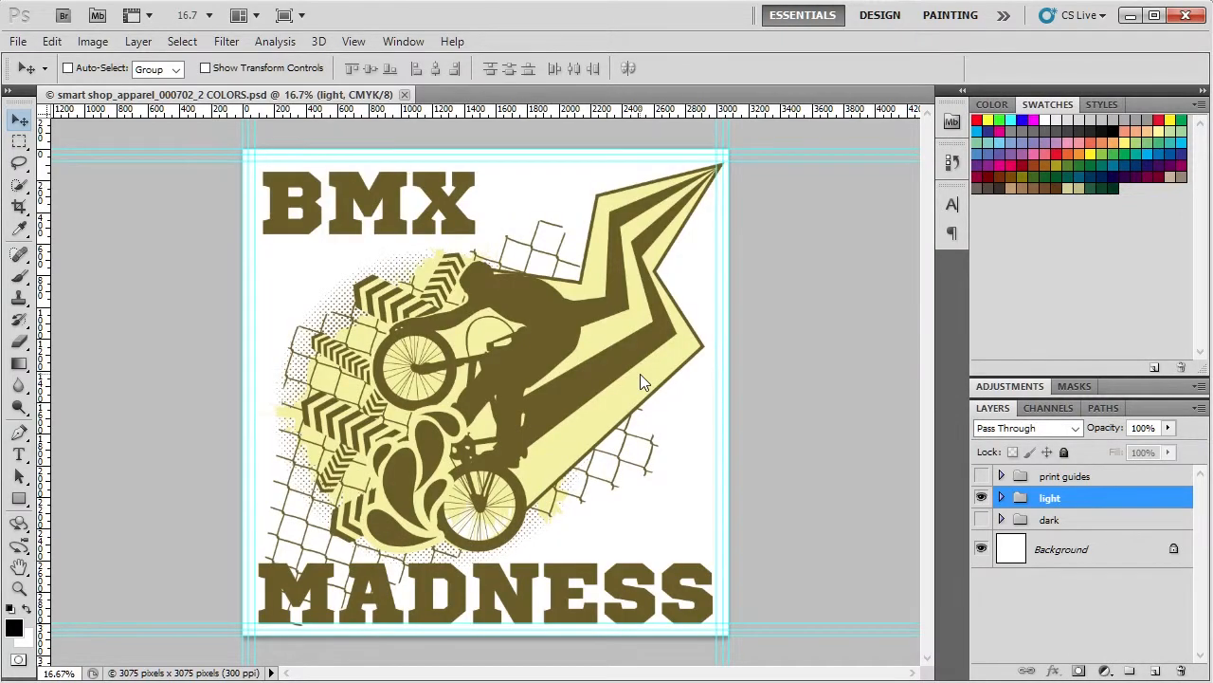
- Compare the light and dark versions of the design by switching their groups' visibility, ending with only the light version shown
{"action": "left_click", "coordinate": [982, 497]}
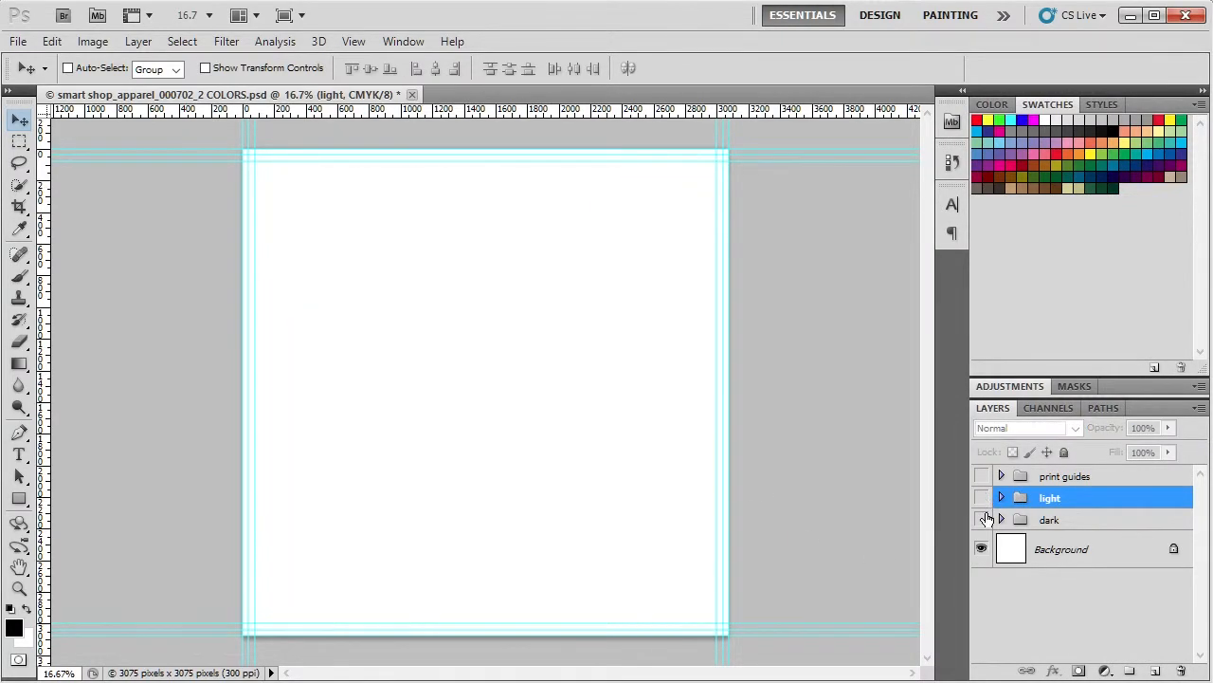
{"action": "left_click", "coordinate": [982, 519]}
{"action": "left_click", "coordinate": [983, 520]}
{"action": "left_click", "coordinate": [982, 498]}
- Expand the light group and its design subgroup and review the layers they contain
{"action": "left_click", "coordinate": [999, 498]}
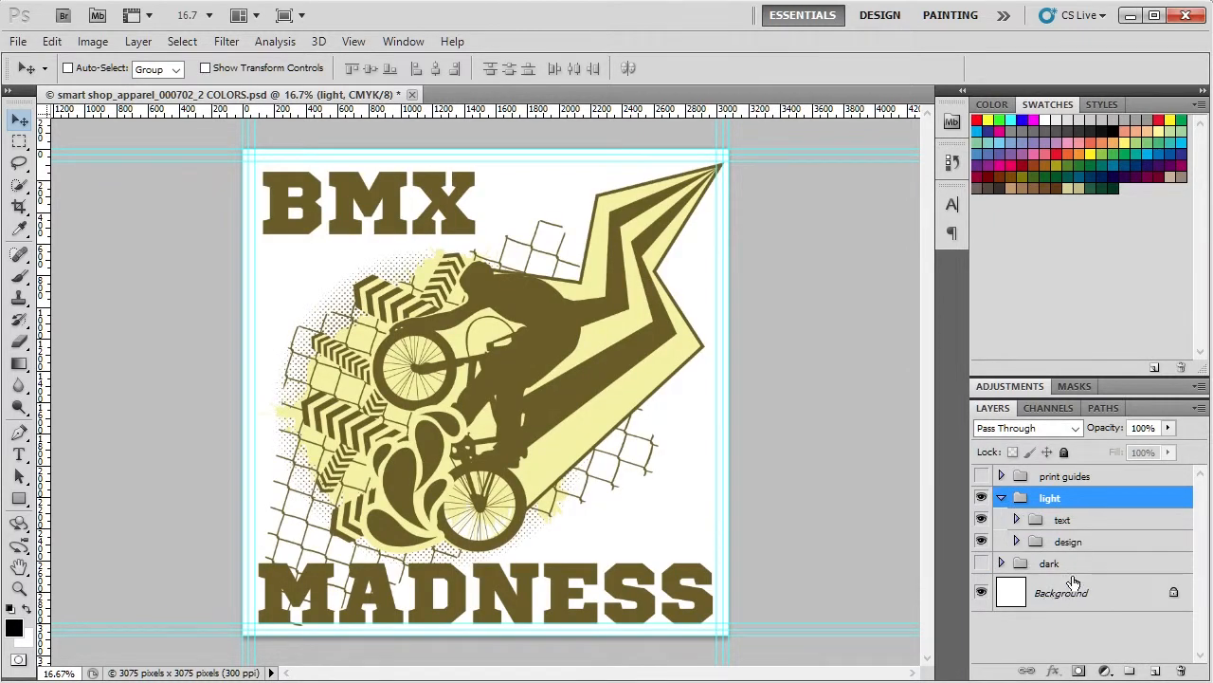
{"action": "left_click", "coordinate": [1095, 524]}
{"action": "left_click", "coordinate": [1096, 543]}
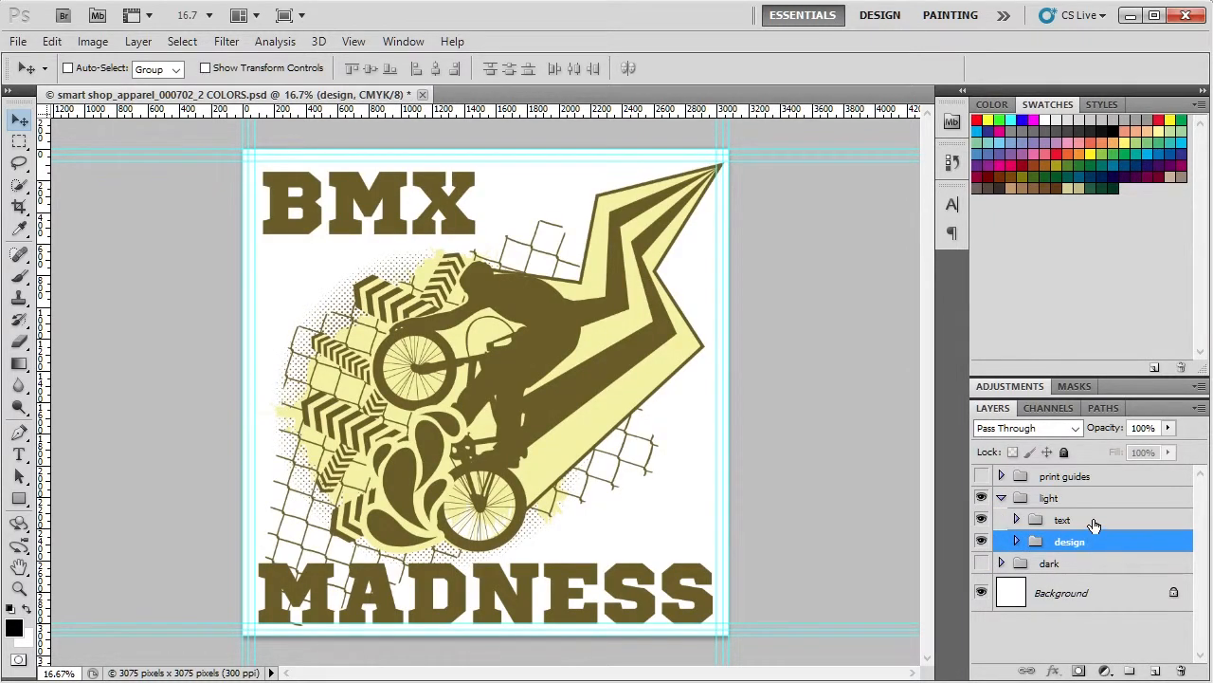
{"action": "left_click", "coordinate": [1095, 524]}
{"action": "left_click", "coordinate": [1090, 545]}
{"action": "left_click", "coordinate": [1018, 542]}
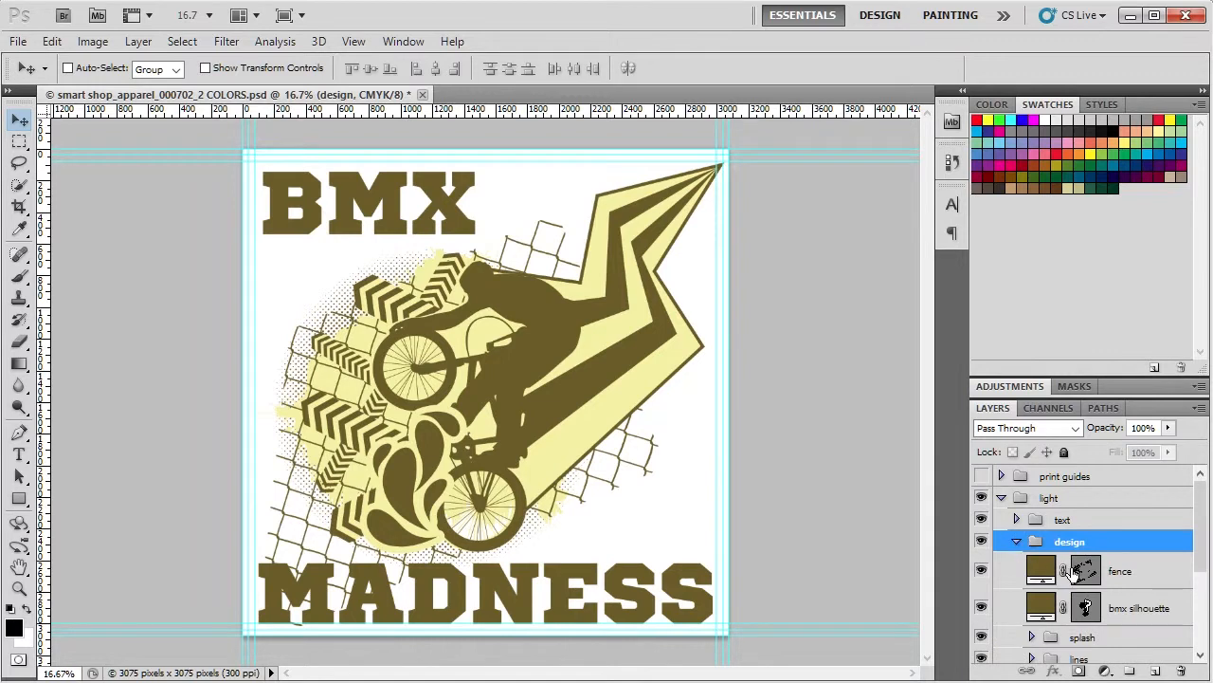
{"action": "scroll", "coordinate": [1062, 588], "scroll_direction": "down", "scroll_amount": 3}
{"action": "scroll", "coordinate": [1062, 592], "scroll_direction": "up", "scroll_amount": 3}
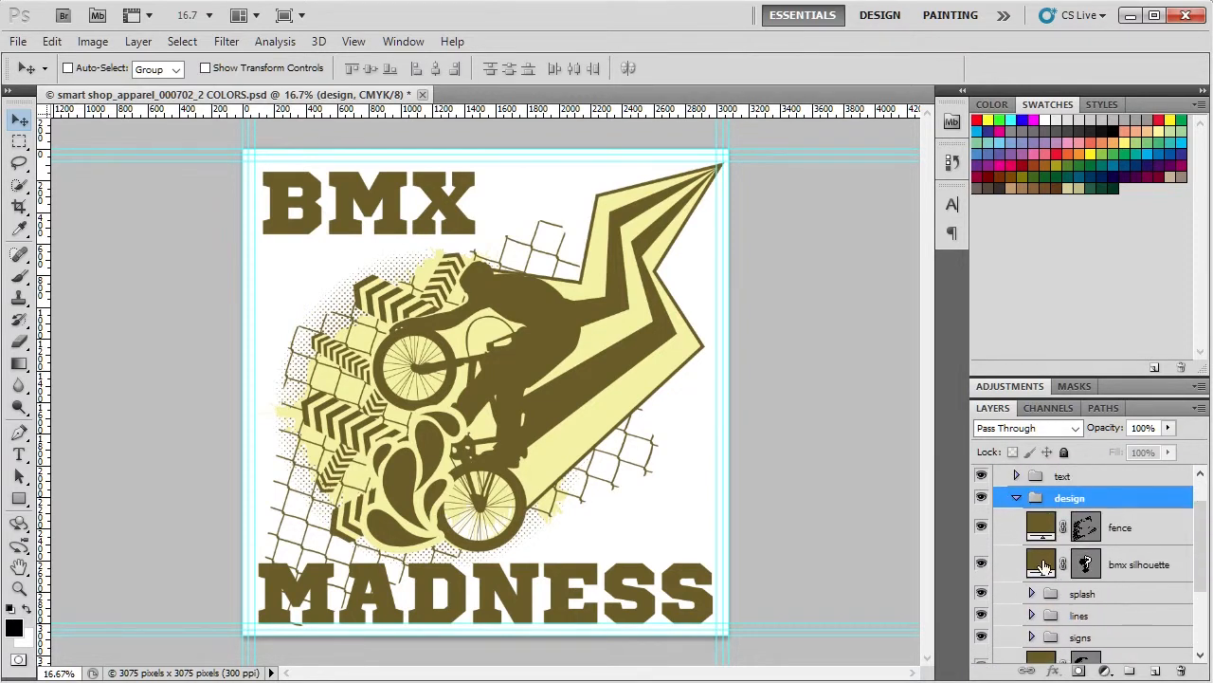
{"action": "scroll", "coordinate": [1043, 579], "scroll_direction": "down", "scroll_amount": 4}
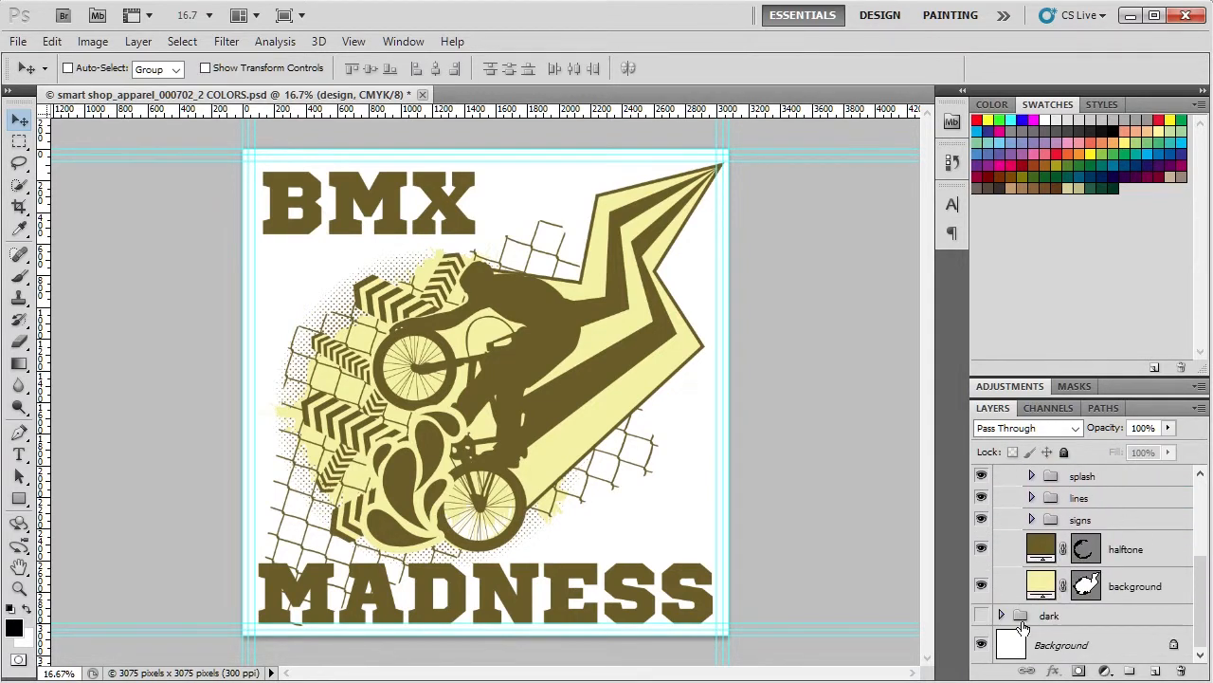
- Select the halftone layer and sample the artwork's dark brown as the foreground color
{"action": "left_click", "coordinate": [1045, 545]}
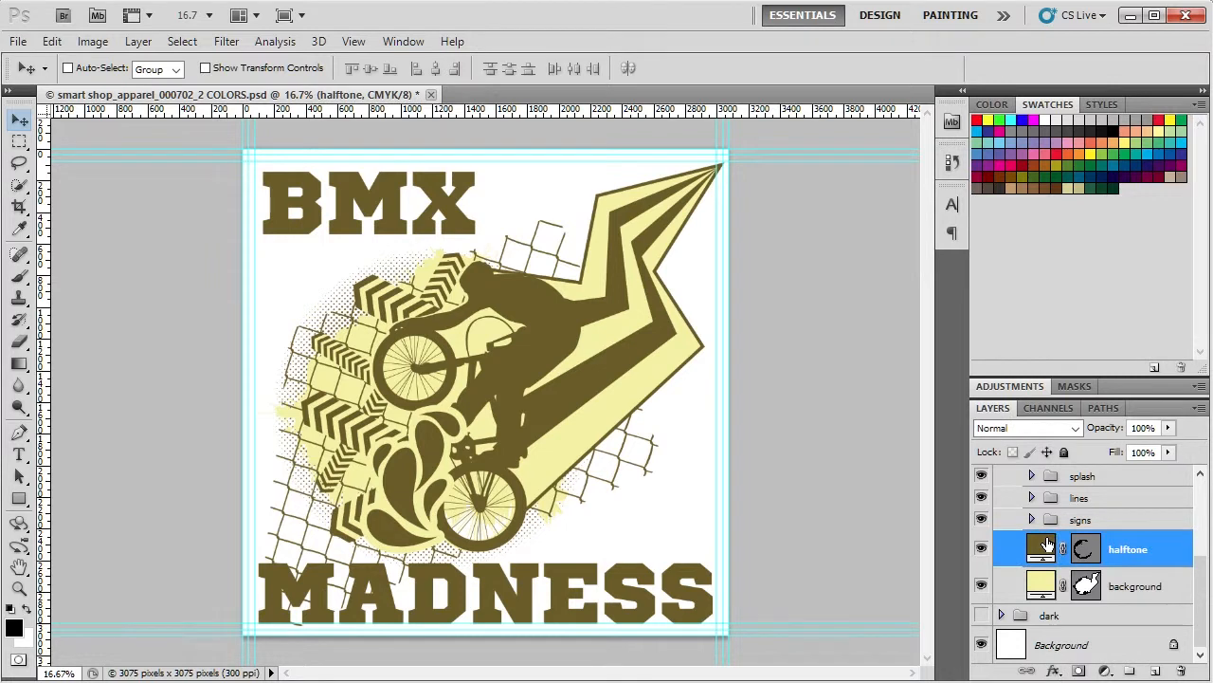
{"action": "left_click", "coordinate": [13, 626]}
{"action": "left_click", "coordinate": [571, 394]}
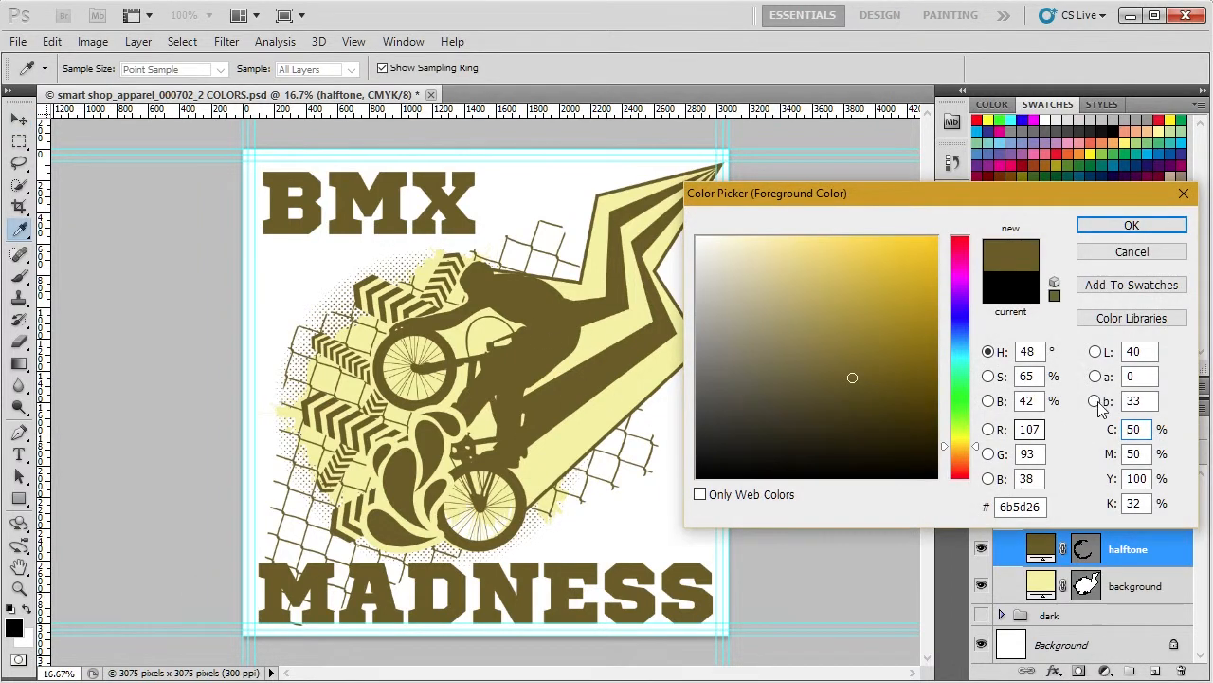
- Adjust the foreground color to 45% cyan and 30% magenta and accept it
{"action": "double_click", "coordinate": [1136, 430]}
{"action": "key", "text": "Tab"}
{"action": "type", "text": "45"}
{"action": "key", "text": "Tab"}
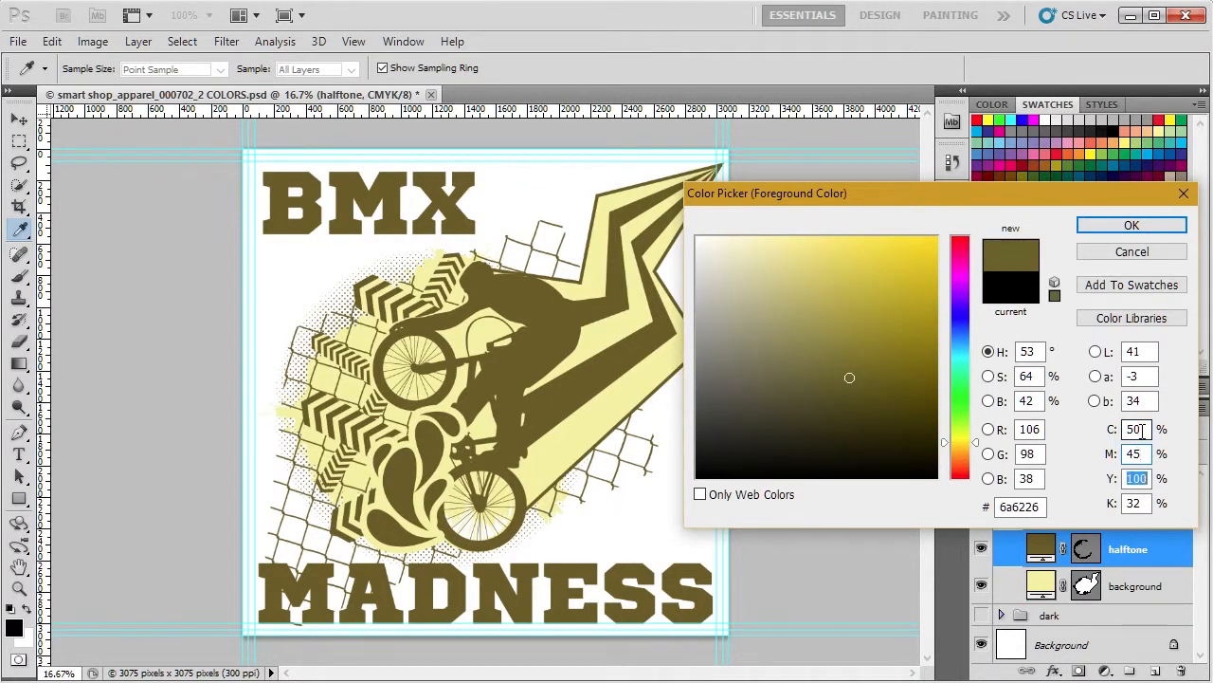
{"action": "double_click", "coordinate": [1135, 455]}
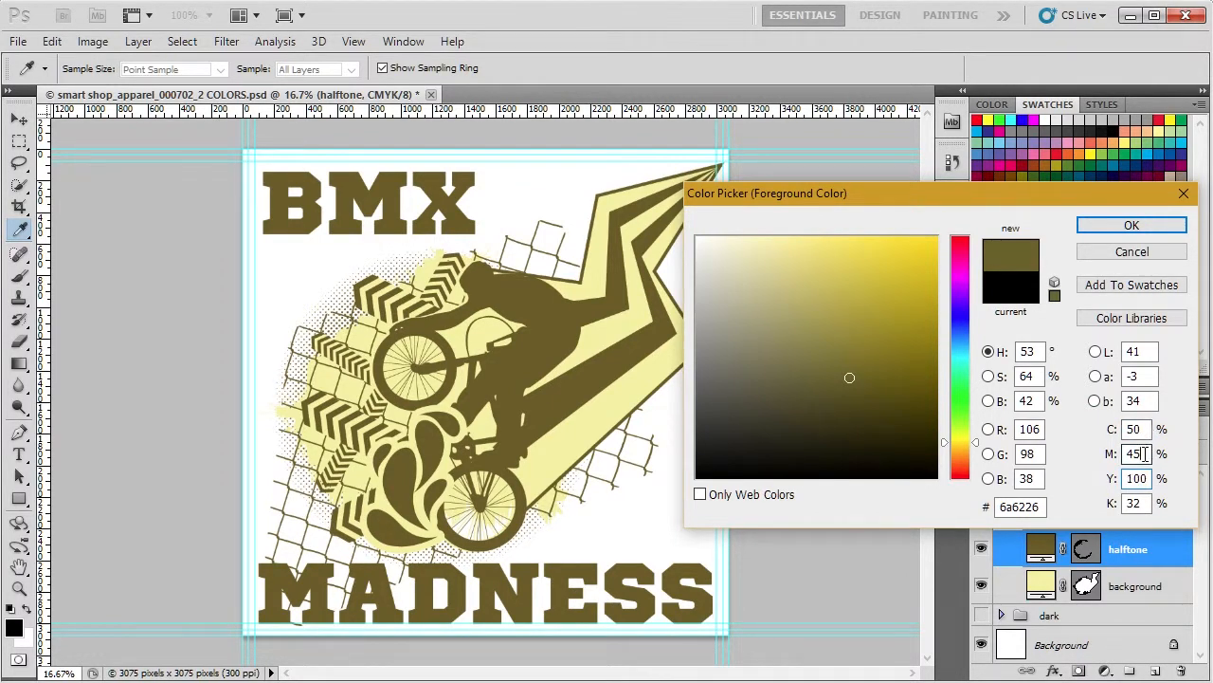
{"action": "type", "text": "30"}
{"action": "key", "text": "Tab"}
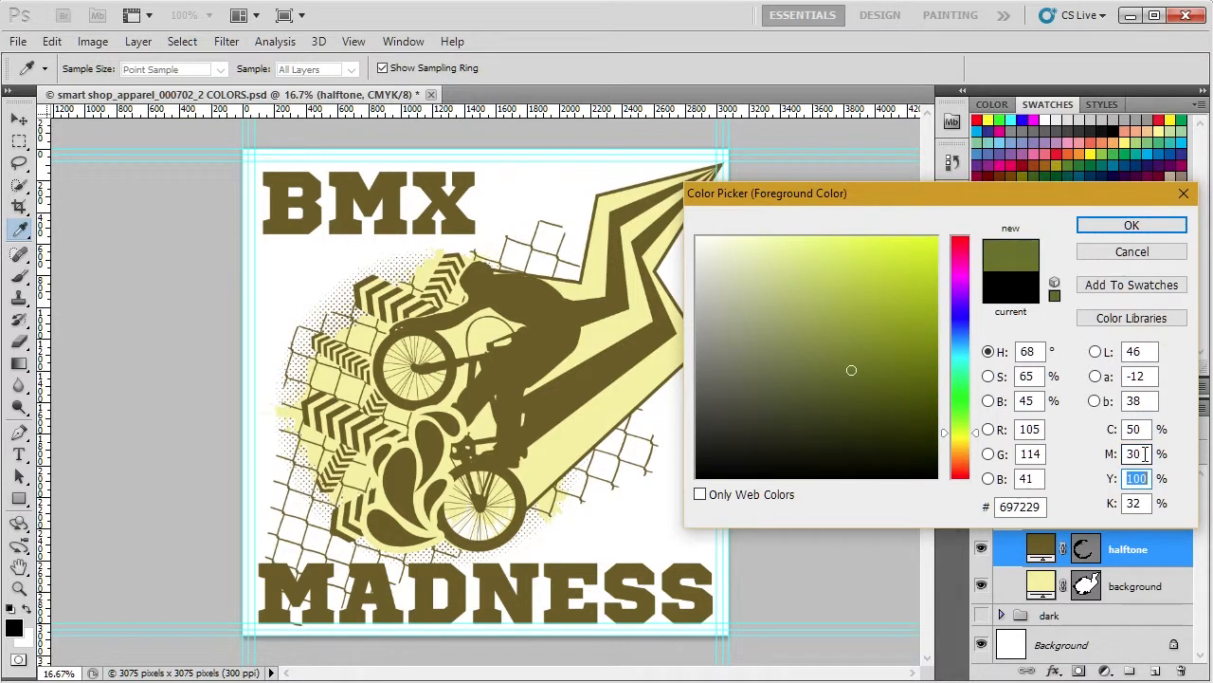
{"action": "double_click", "coordinate": [1133, 504]}
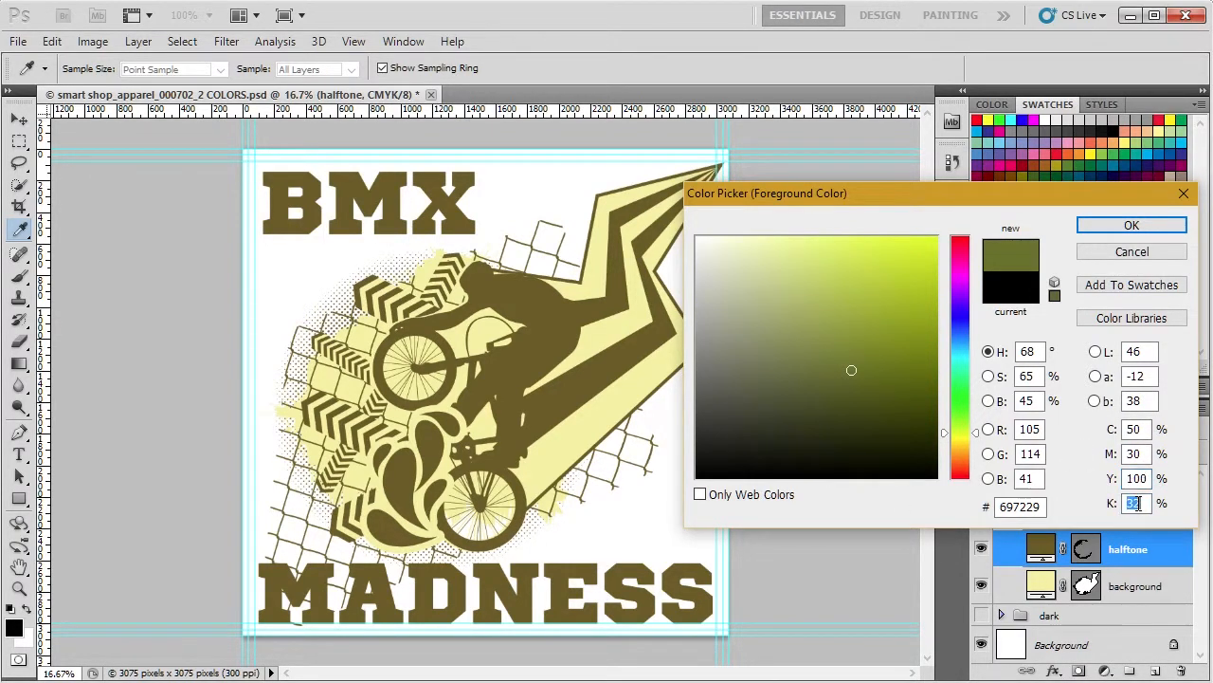
{"action": "double_click", "coordinate": [1136, 430]}
{"action": "type", "text": "45"}
{"action": "key", "text": "Tab"}
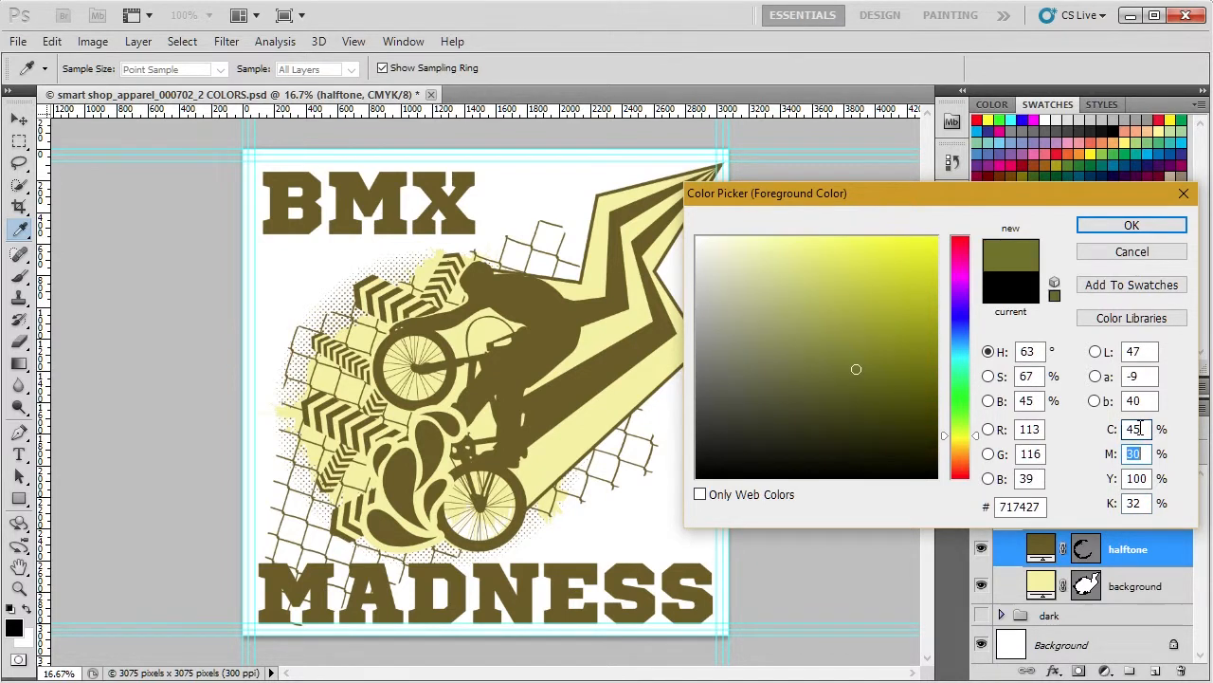
{"action": "left_click", "coordinate": [1132, 224]}
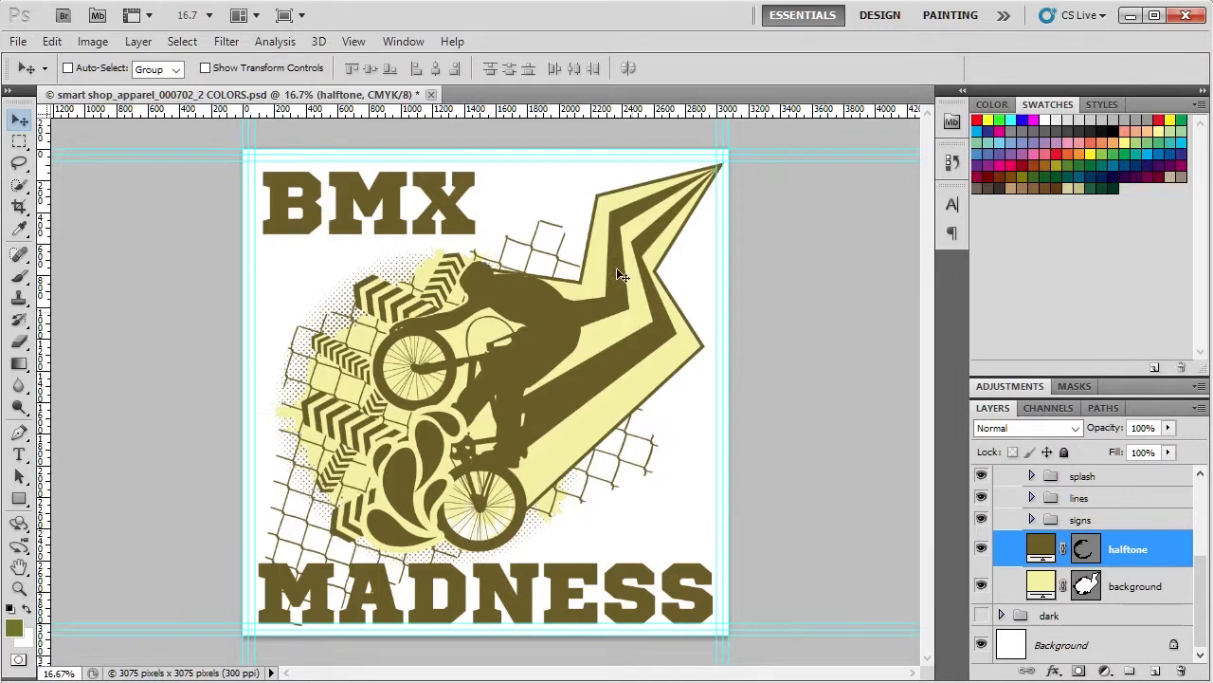
- Sample the artwork's pale yellow as the background color and raise its yellow component to 65%
{"action": "left_click", "coordinate": [23, 636]}
{"action": "left_click", "coordinate": [575, 433]}
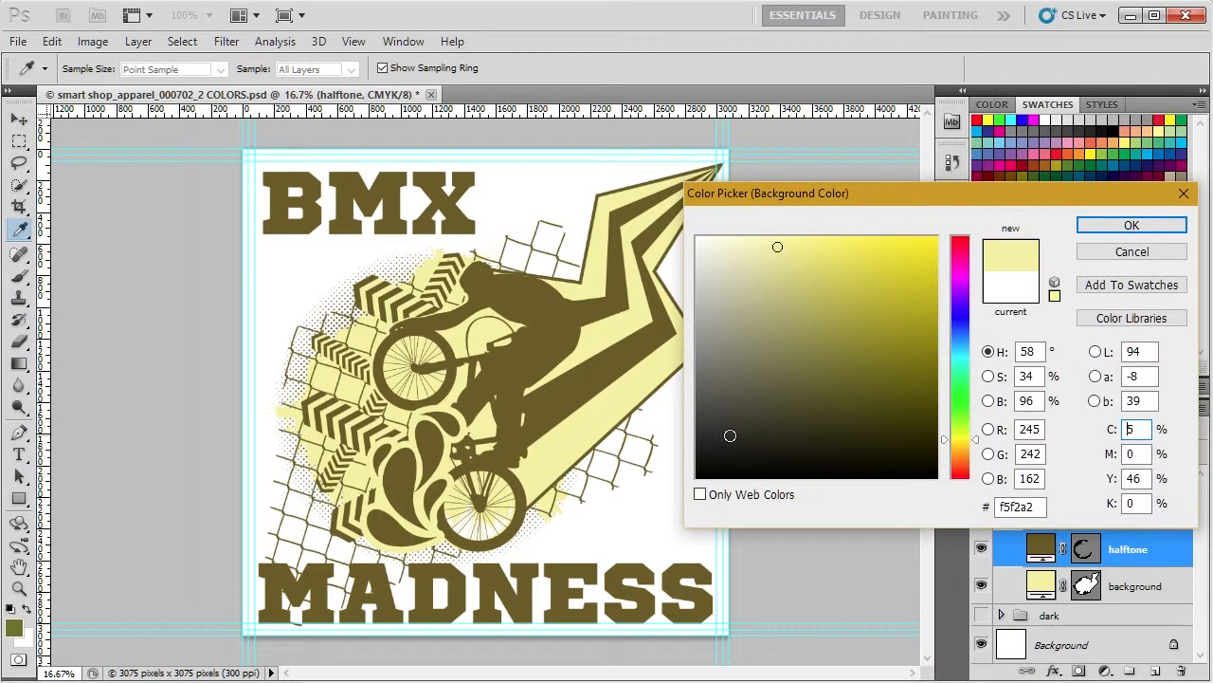
{"action": "left_click", "coordinate": [1134, 478]}
{"action": "type", "text": "65"}
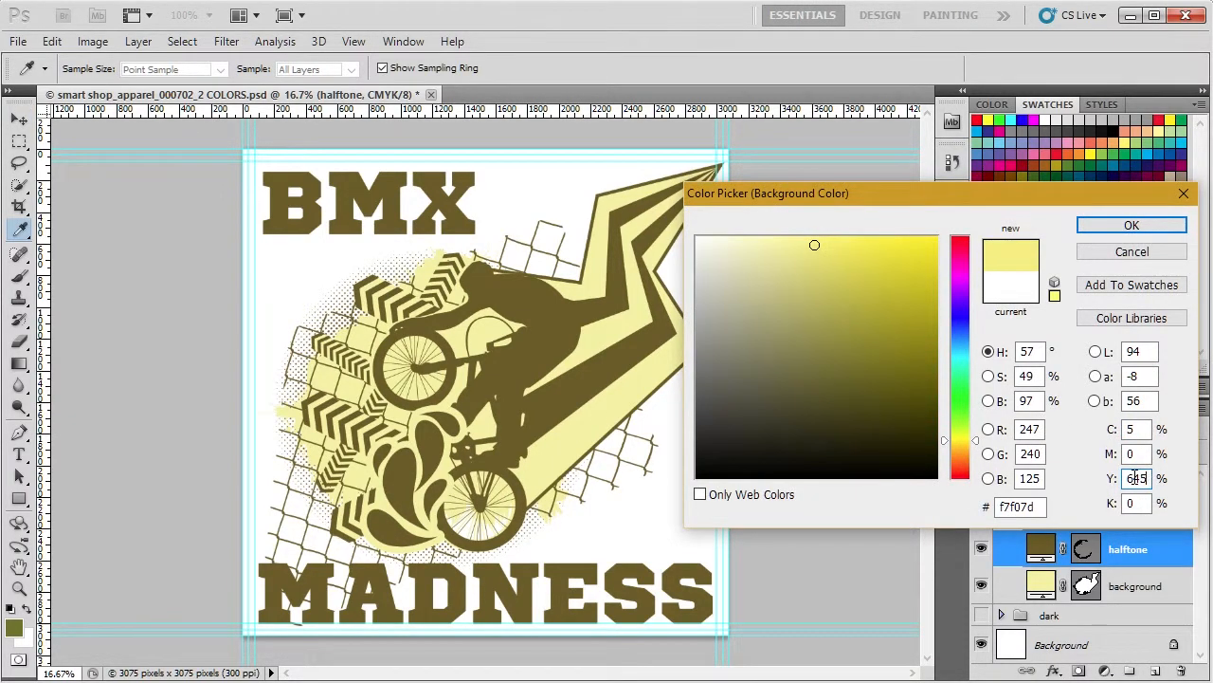
{"action": "left_click_drag", "start_coordinate": [1149, 478], "coordinate": [1138, 478]}
{"action": "type", "text": "6"}
{"action": "left_click", "coordinate": [1130, 224]}
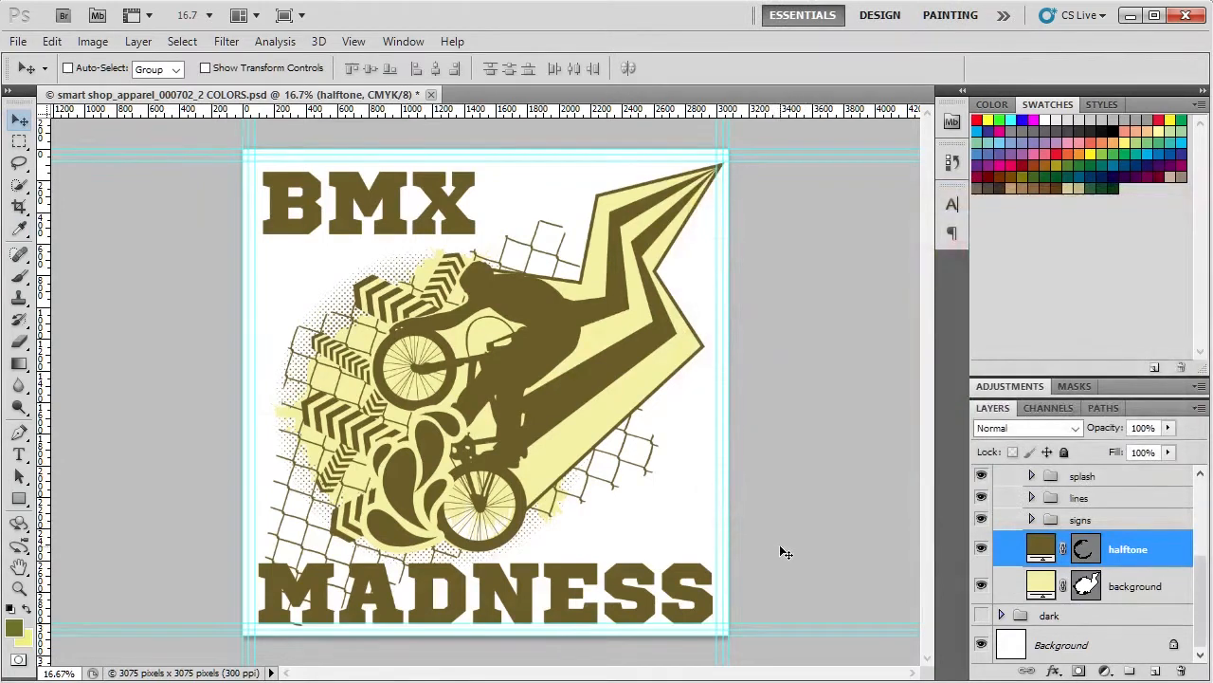
- Recolor the design's background layer with the yellow background color and the halftone layer with the olive foreground color
{"action": "left_click", "coordinate": [1043, 587]}
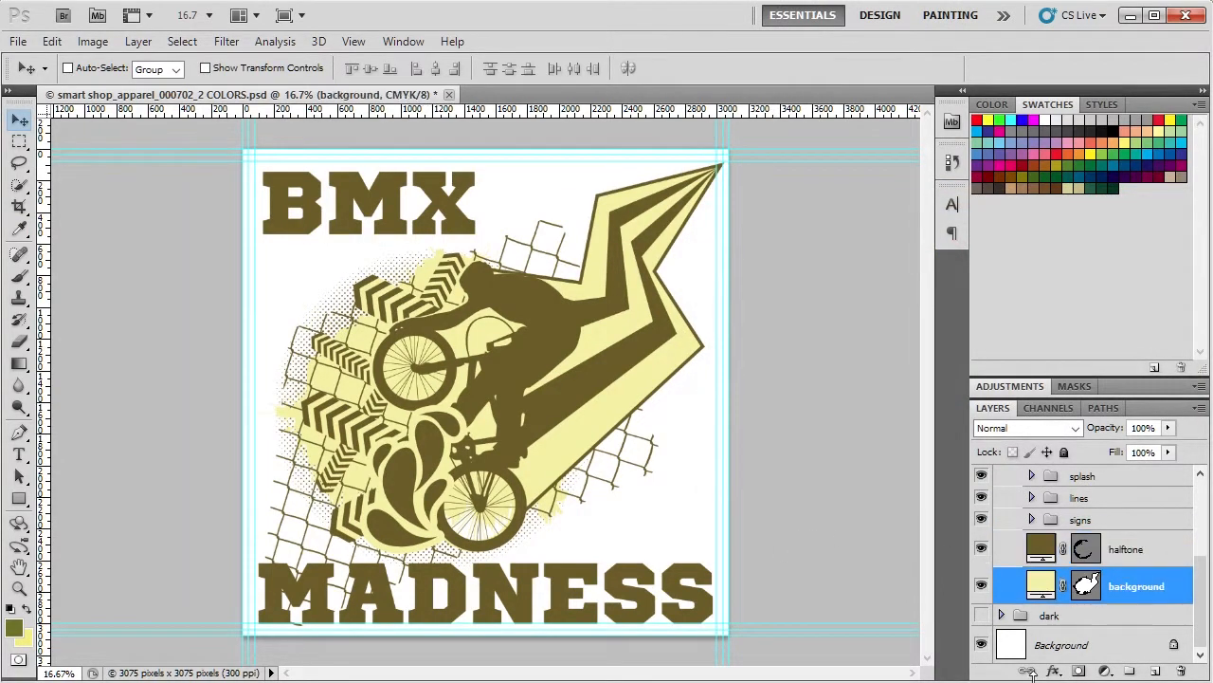
{"action": "double_click", "coordinate": [1043, 585]}
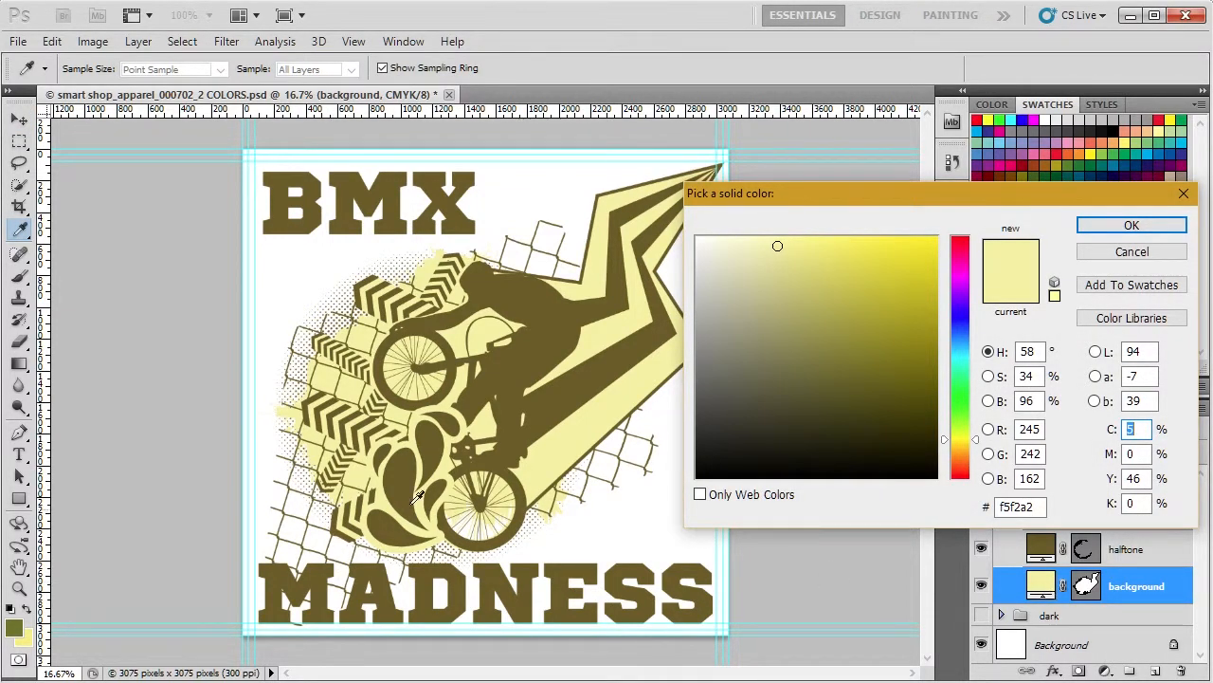
{"action": "left_click", "coordinate": [24, 634]}
{"action": "left_click", "coordinate": [16, 624]}
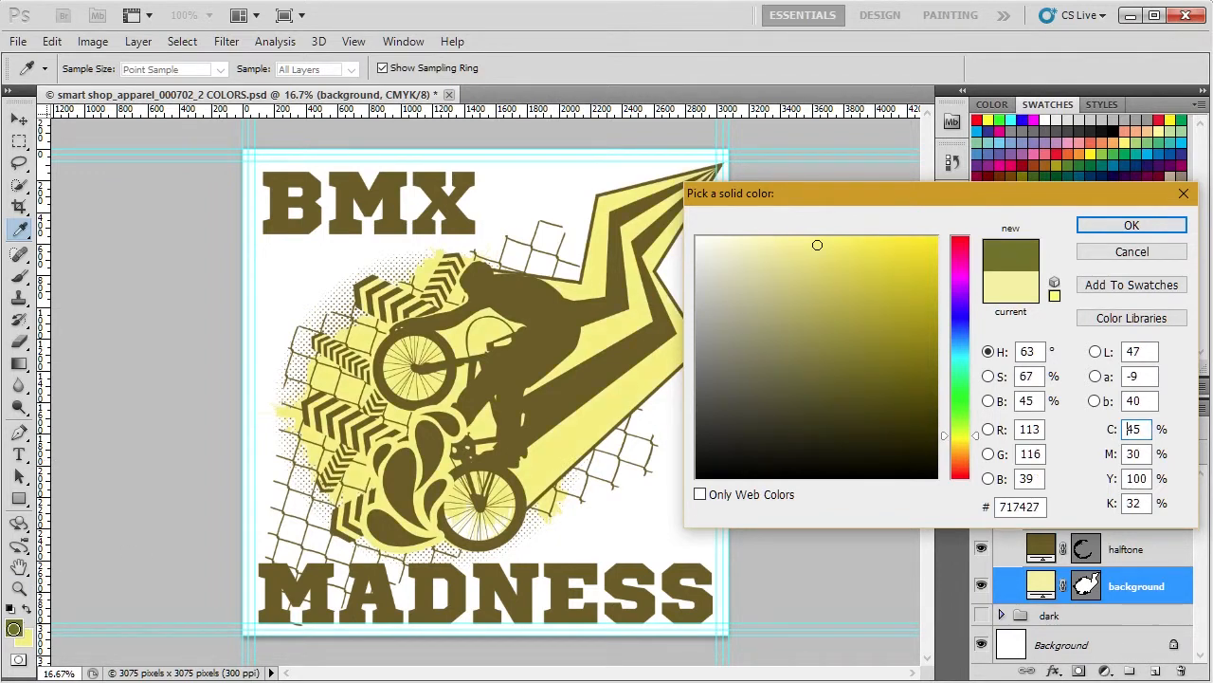
{"action": "left_click", "coordinate": [25, 637]}
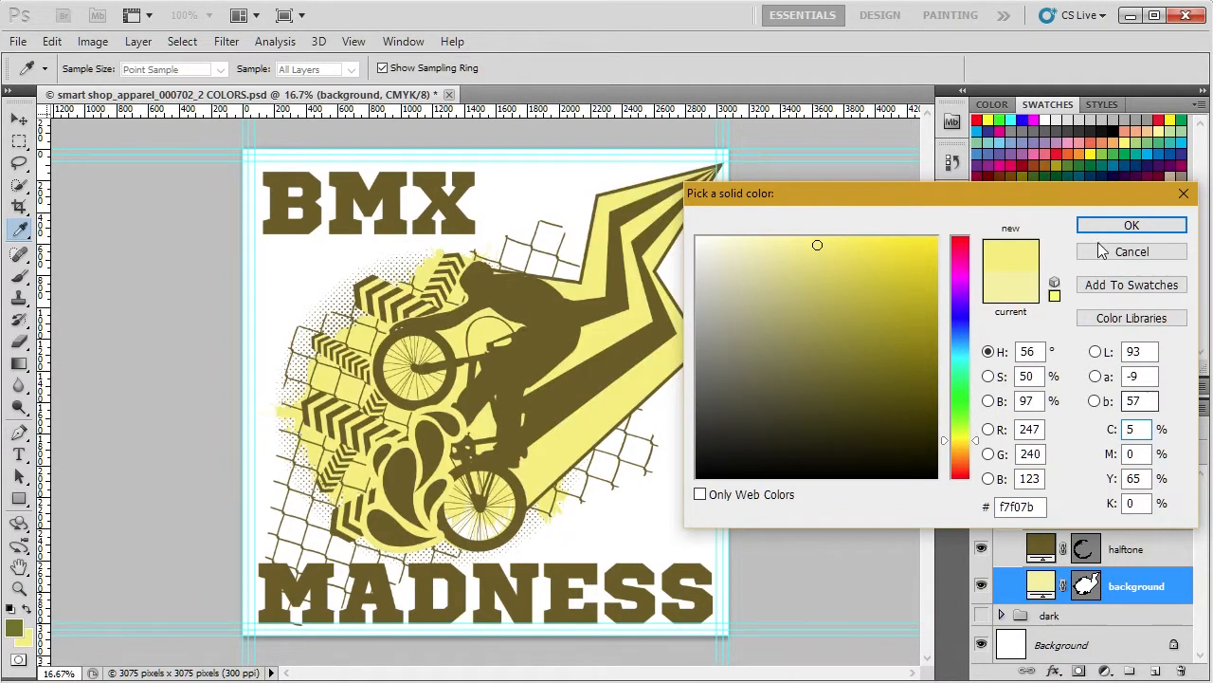
{"action": "left_click", "coordinate": [1131, 225]}
{"action": "left_click", "coordinate": [1052, 544]}
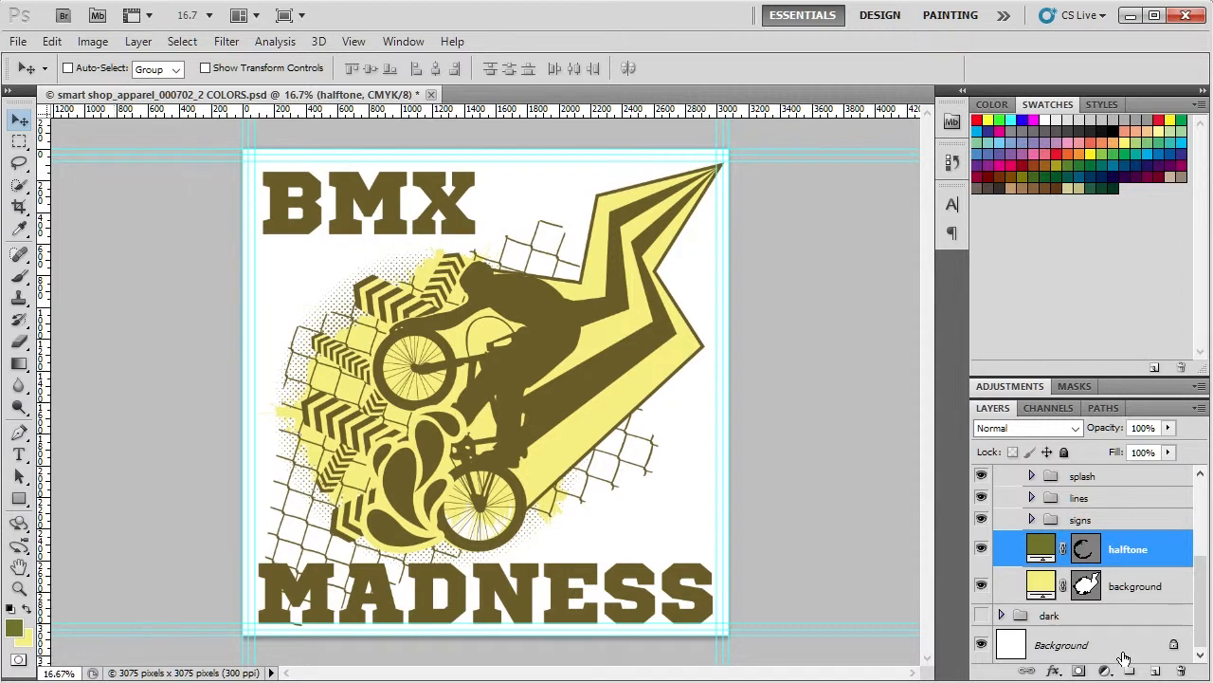
{"action": "left_click", "coordinate": [1040, 586]}
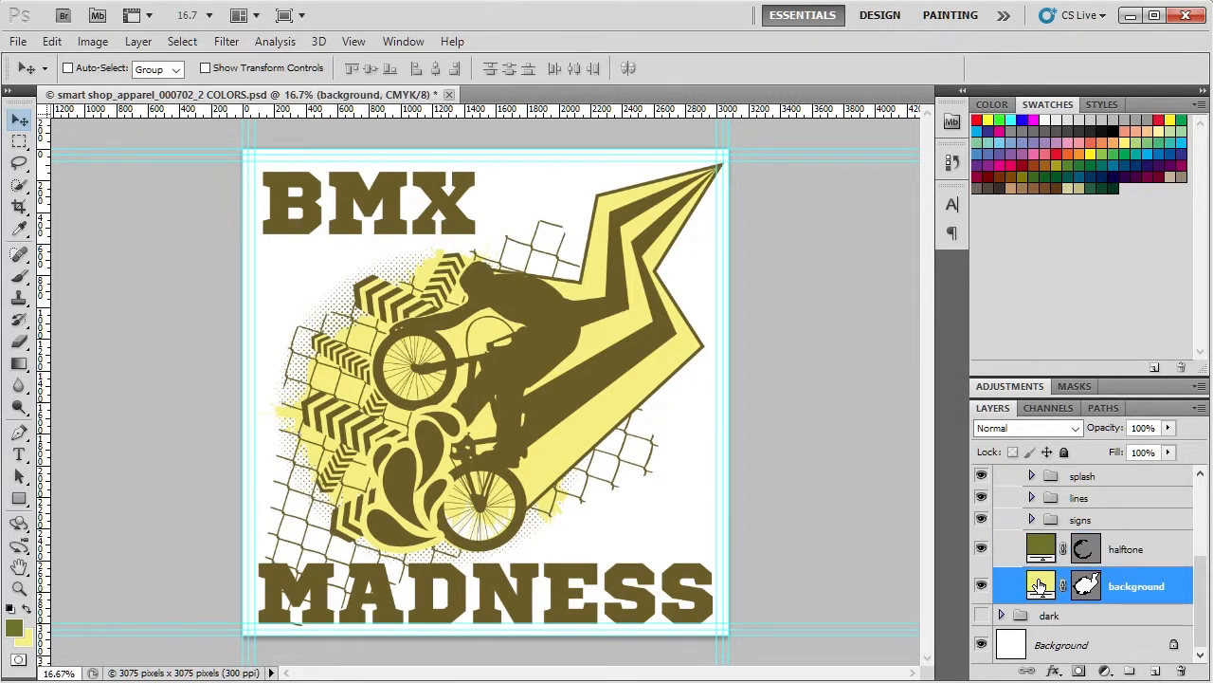
- Expand the signs group and fill its layers 01, 02 and 03 with the olive foreground color
{"action": "scroll", "coordinate": [1040, 586], "scroll_direction": "up", "scroll_amount": 1}
{"action": "left_click", "coordinate": [1032, 563]}
{"action": "scroll", "coordinate": [1053, 557], "scroll_direction": "down", "scroll_amount": 1}
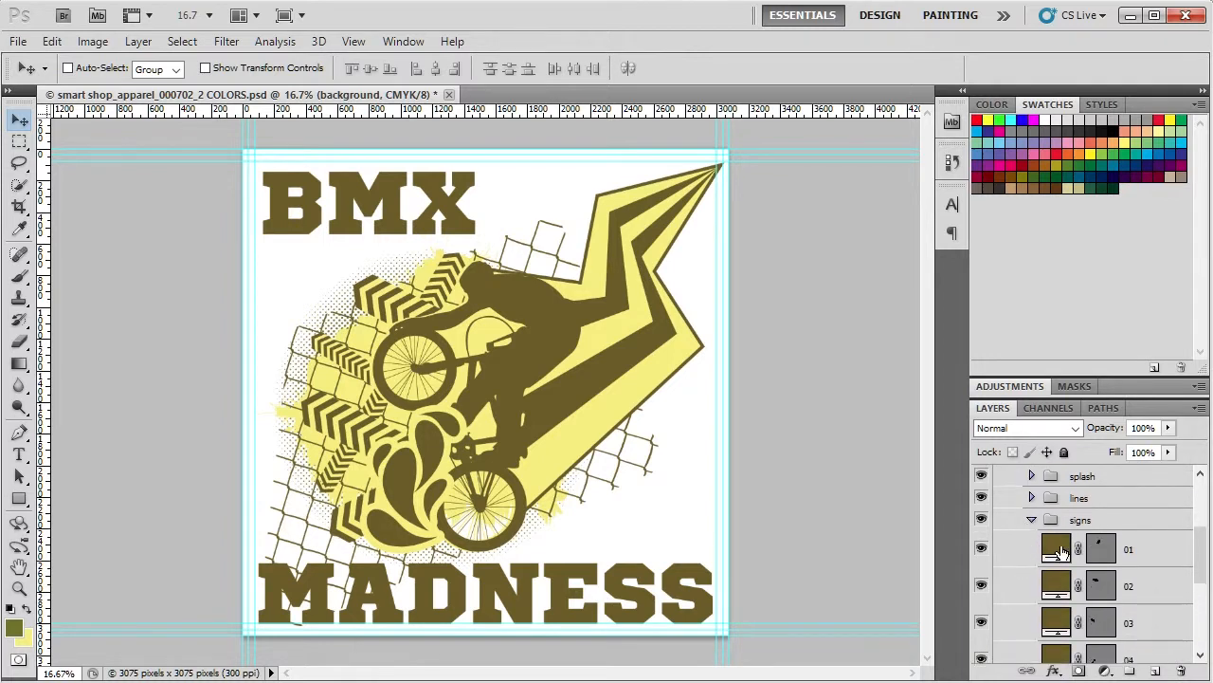
{"action": "left_click", "coordinate": [1062, 552]}
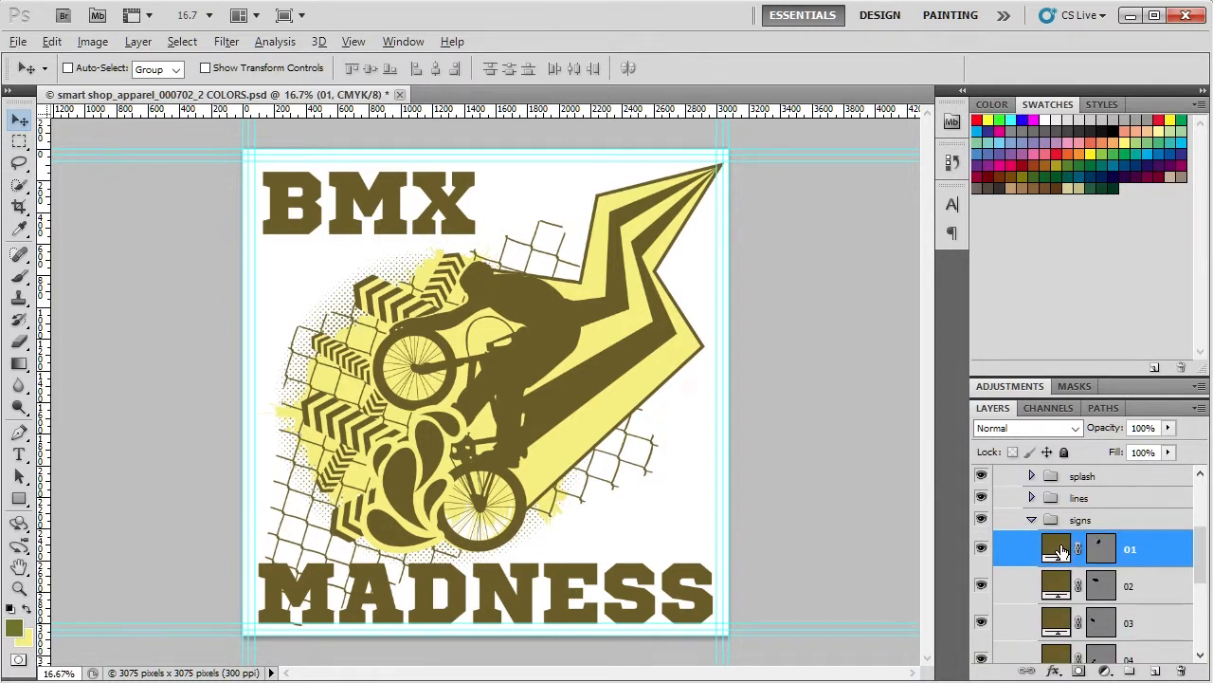
{"action": "left_click", "coordinate": [1059, 585]}
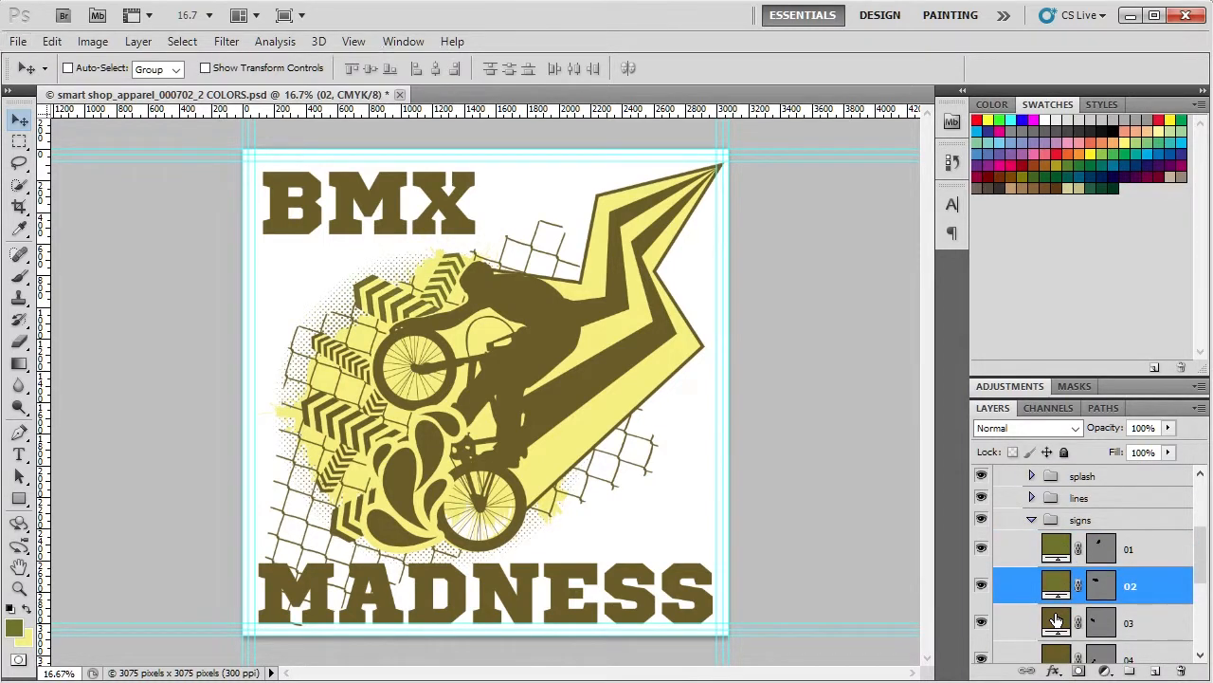
{"action": "left_click", "coordinate": [1057, 621]}
- Fill layers 04, 05 and 06 of the signs group with the foreground color and collapse the group
{"action": "scroll", "coordinate": [1054, 574], "scroll_direction": "down", "scroll_amount": 3}
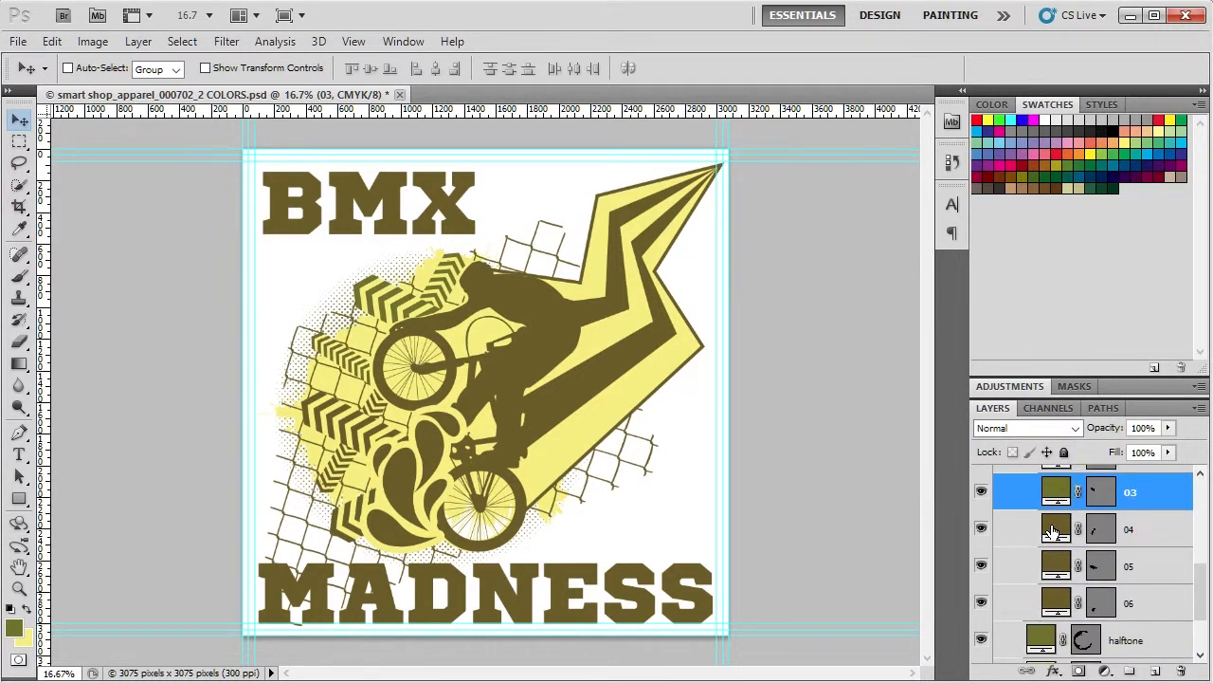
{"action": "left_click", "coordinate": [1053, 536]}
{"action": "left_click", "coordinate": [1068, 566]}
{"action": "left_click", "coordinate": [1057, 601]}
{"action": "scroll", "coordinate": [1057, 601], "scroll_direction": "up", "scroll_amount": 3}
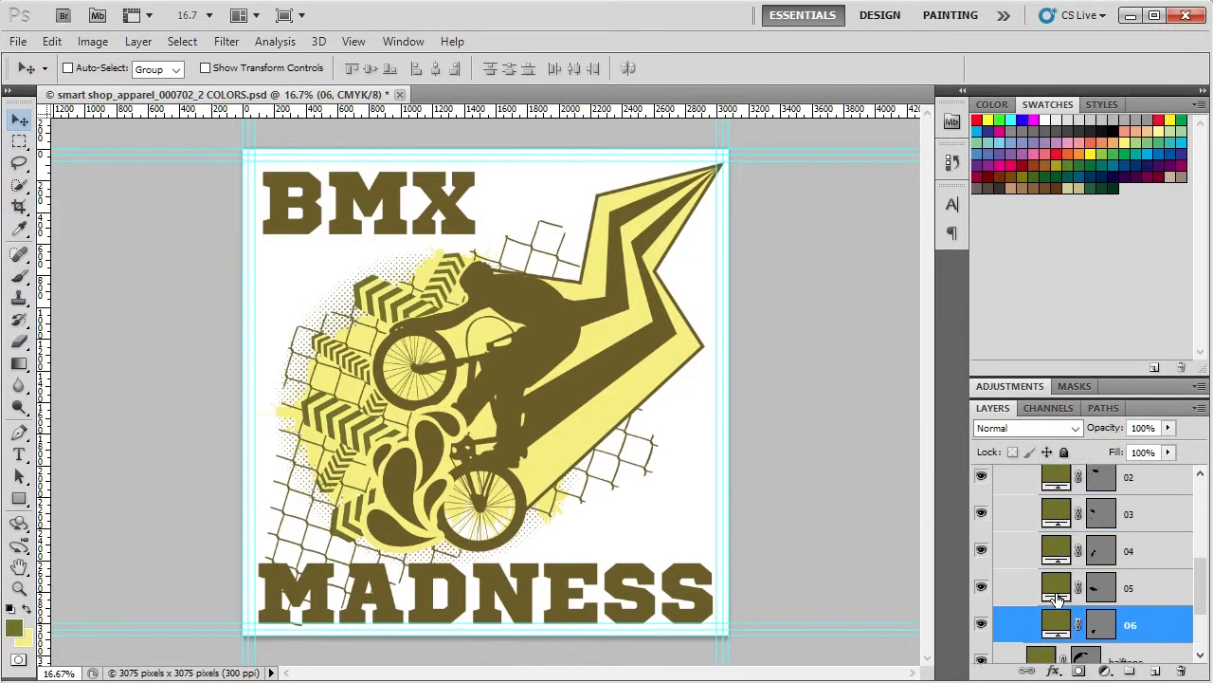
{"action": "scroll", "coordinate": [1057, 601], "scroll_direction": "up", "scroll_amount": 2}
{"action": "left_click", "coordinate": [1031, 585]}
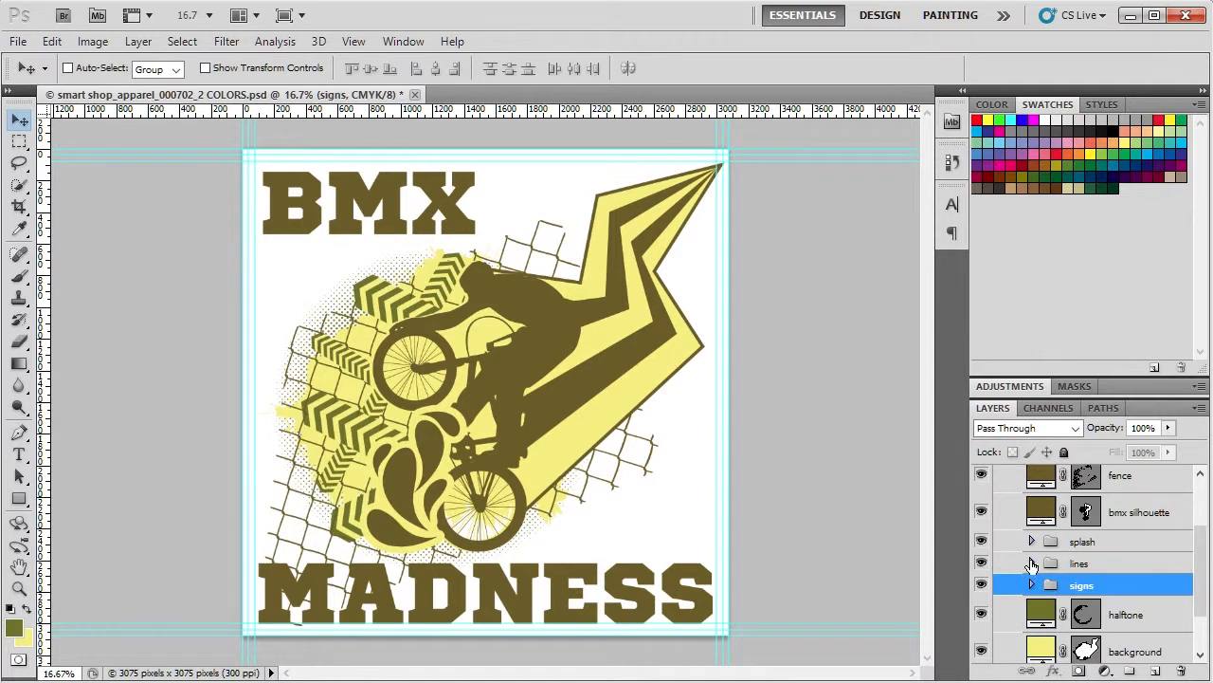
- Expand the lines group, fill its layers 03, 02 and 01 with the foreground color, and collapse it
{"action": "left_click", "coordinate": [1031, 563]}
{"action": "scroll", "coordinate": [1057, 587], "scroll_direction": "down", "scroll_amount": 2}
{"action": "left_click", "coordinate": [1056, 535]}
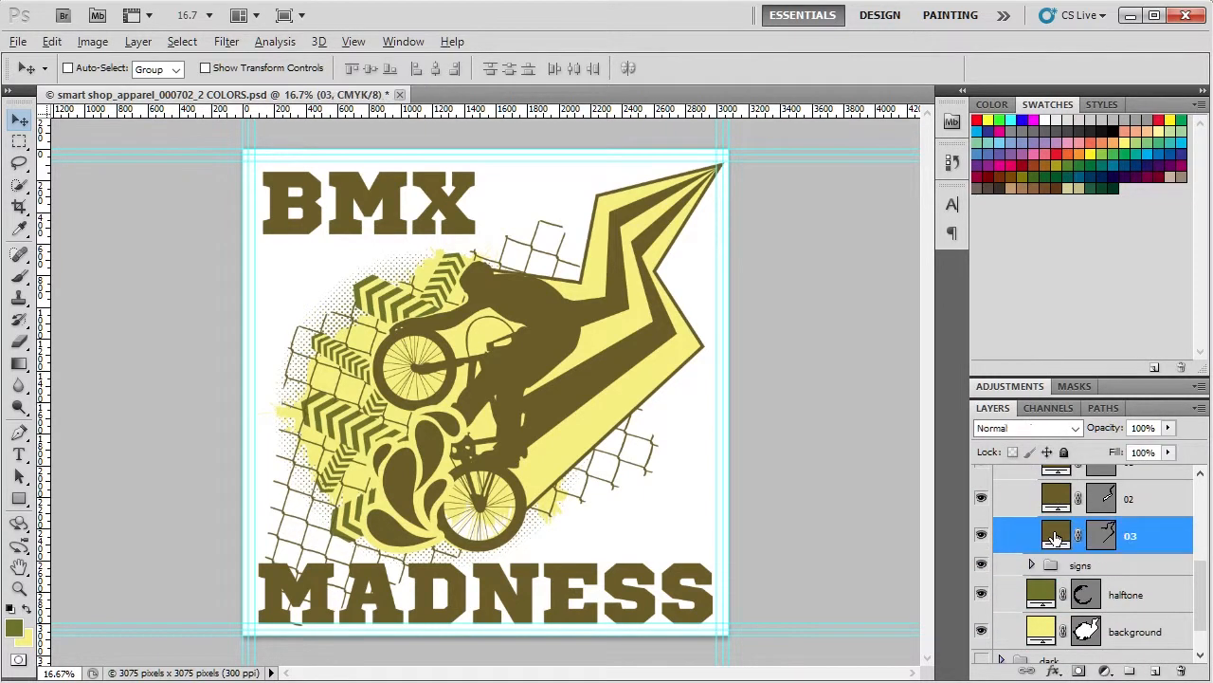
{"action": "left_click", "coordinate": [1057, 500]}
{"action": "scroll", "coordinate": [1057, 501], "scroll_direction": "up", "scroll_amount": 2}
{"action": "left_click", "coordinate": [1056, 547]}
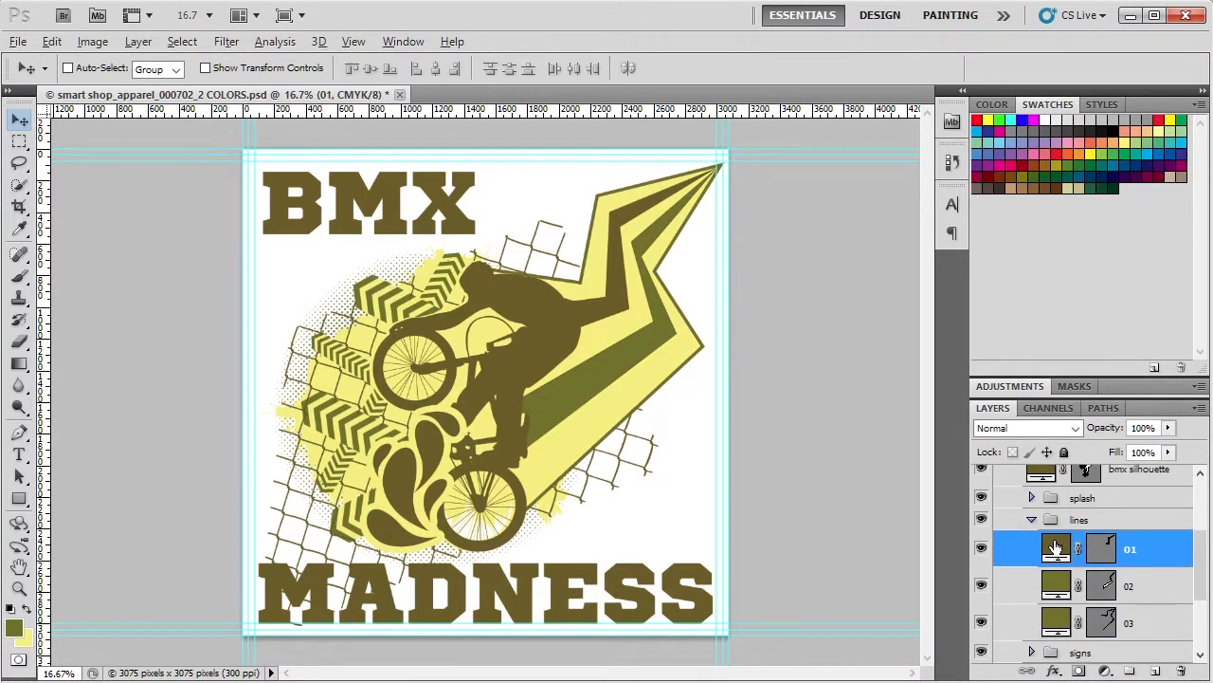
{"action": "left_click", "coordinate": [1031, 522]}
- Expand the splash group, fill its layers 01 through 06 with the olive foreground color, and collapse the group
{"action": "left_click", "coordinate": [1031, 498]}
{"action": "left_click", "coordinate": [1056, 527]}
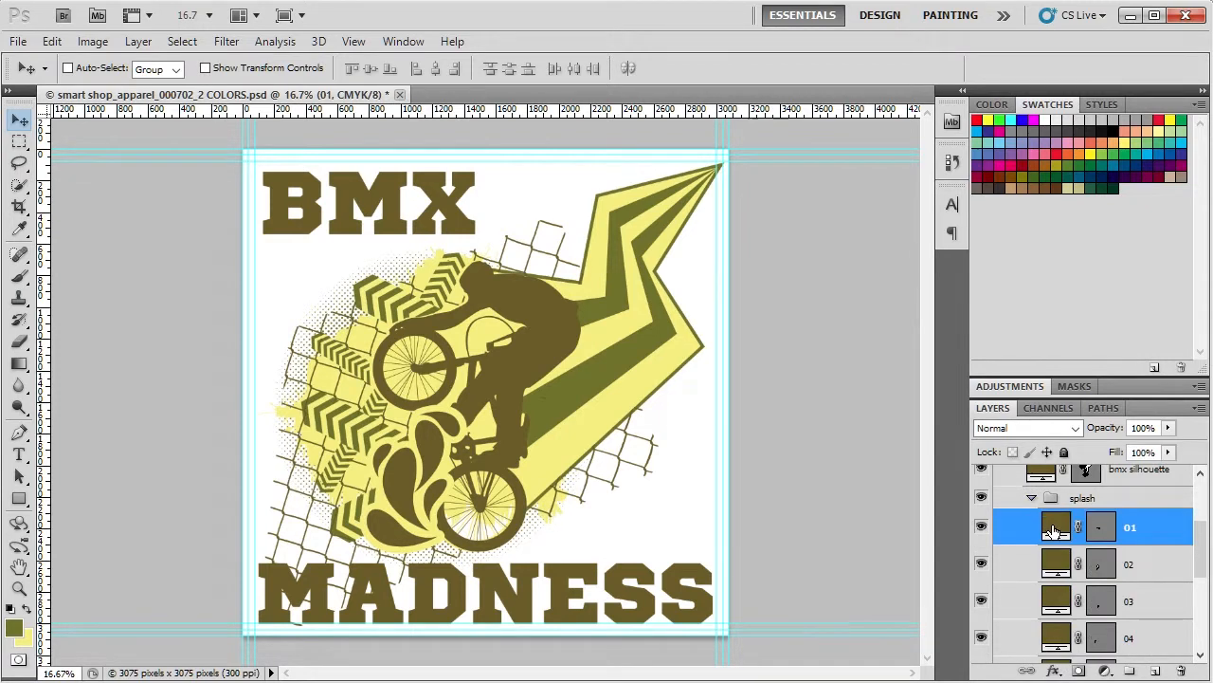
{"action": "left_click", "coordinate": [1056, 564]}
{"action": "left_click", "coordinate": [1056, 601]}
{"action": "left_click", "coordinate": [1056, 634]}
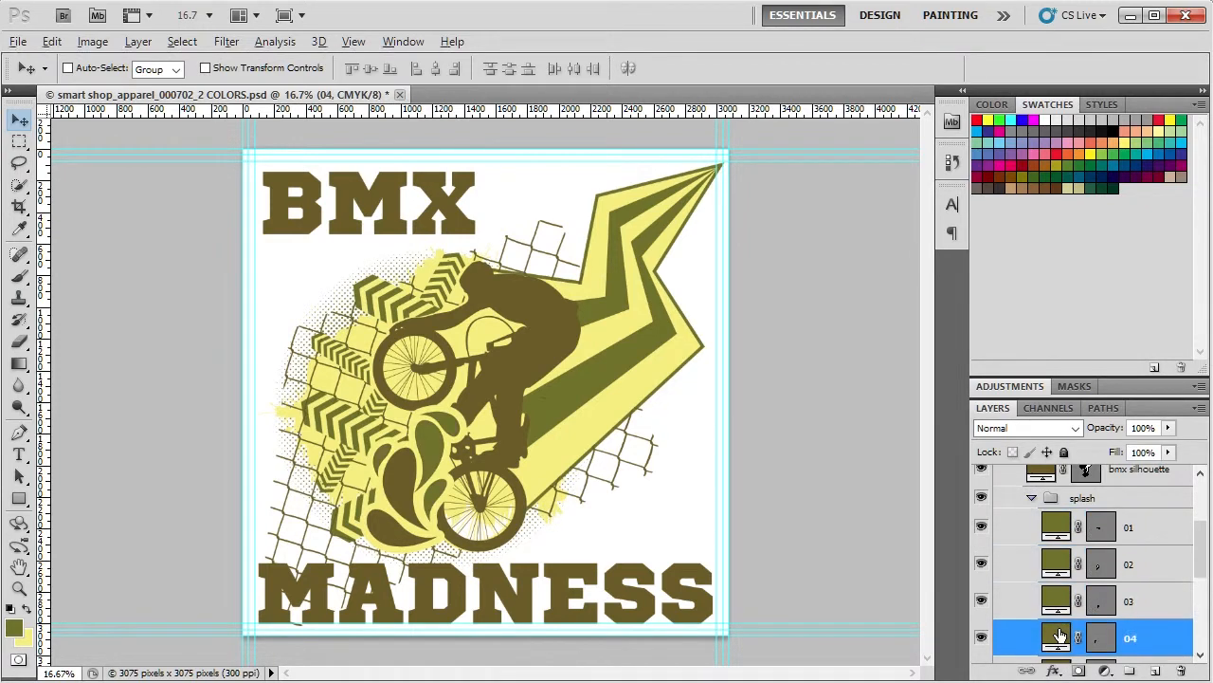
{"action": "scroll", "coordinate": [1057, 593], "scroll_direction": "down", "scroll_amount": 2}
{"action": "left_click", "coordinate": [1056, 587]}
{"action": "left_click", "coordinate": [1058, 624]}
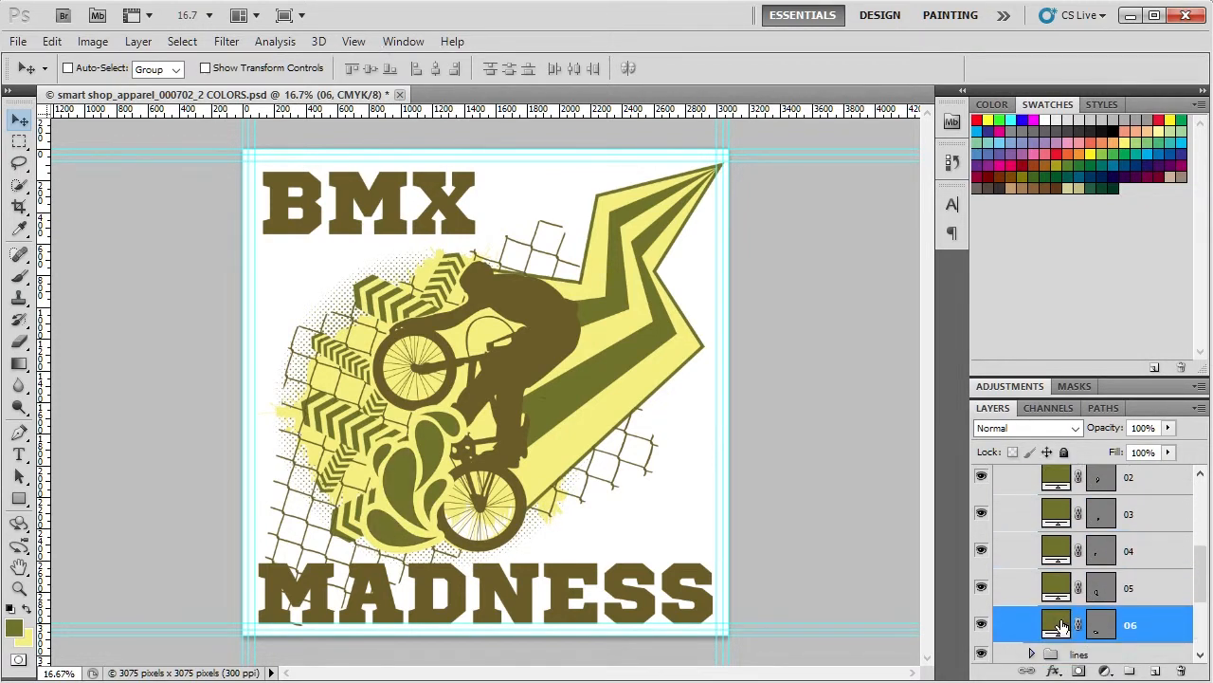
{"action": "scroll", "coordinate": [1060, 626], "scroll_direction": "up", "scroll_amount": 3}
{"action": "left_click", "coordinate": [1032, 565]}
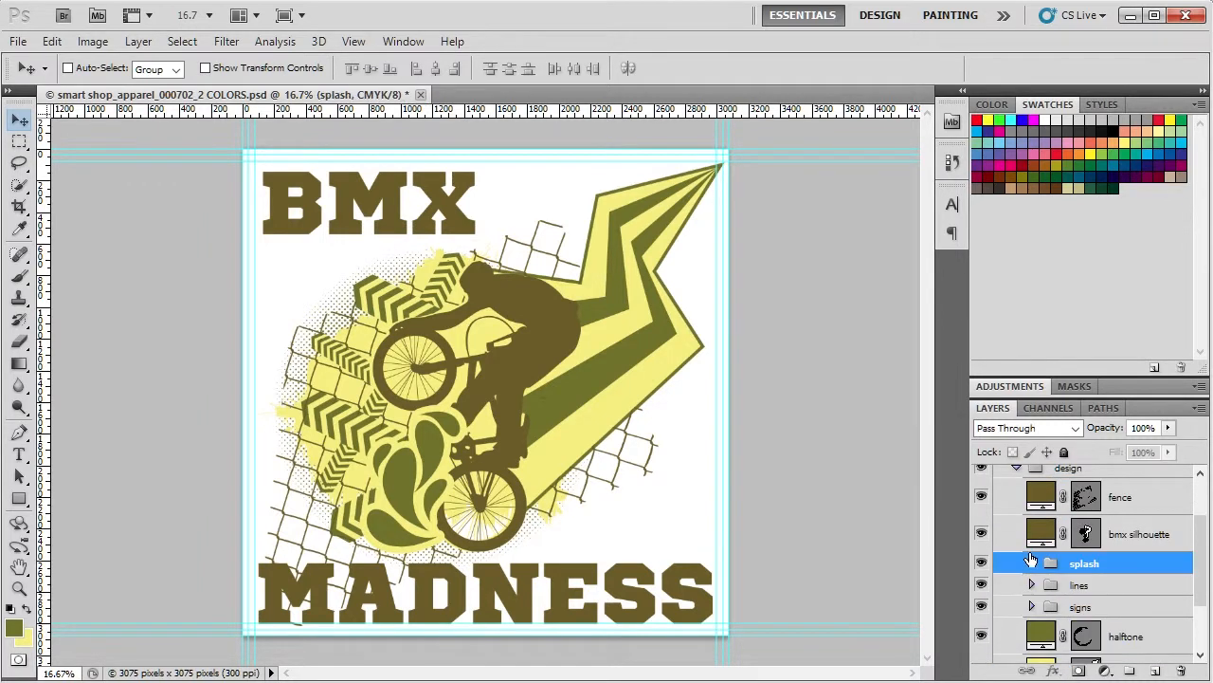
- Fill the bmx silhouette and fence layers with the olive foreground color and collapse the design group
{"action": "left_click", "coordinate": [1041, 532]}
{"action": "left_click", "coordinate": [1042, 496]}
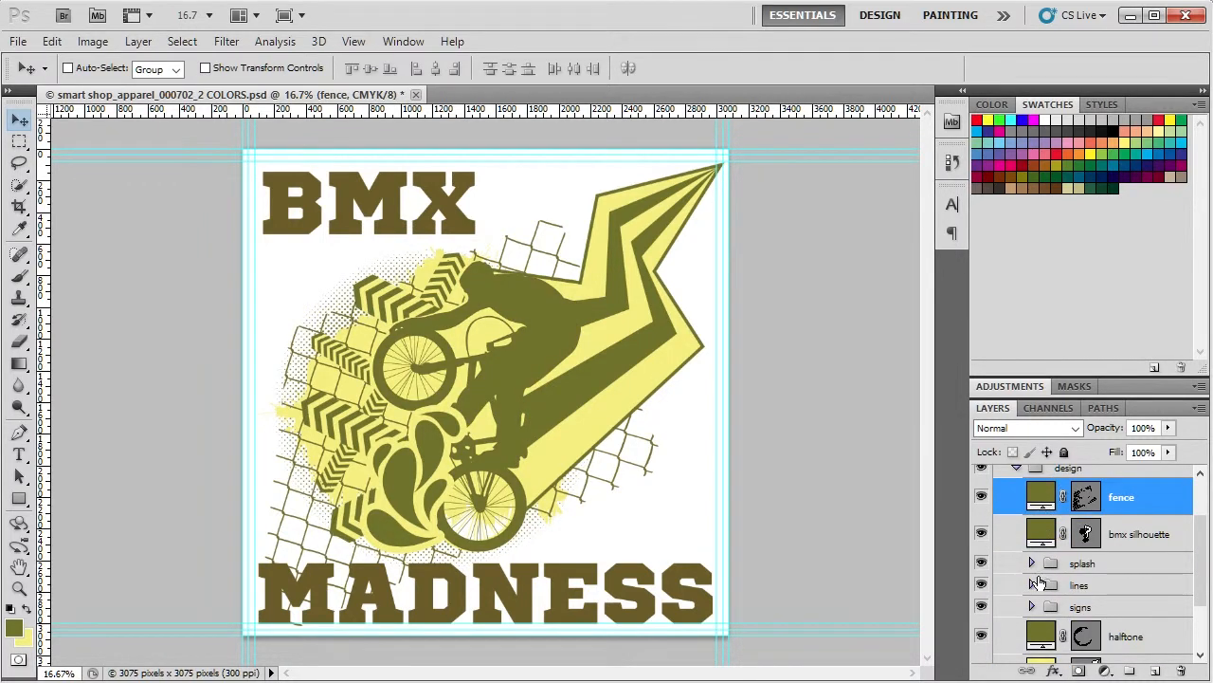
{"action": "scroll", "coordinate": [1047, 597], "scroll_direction": "up", "scroll_amount": 2}
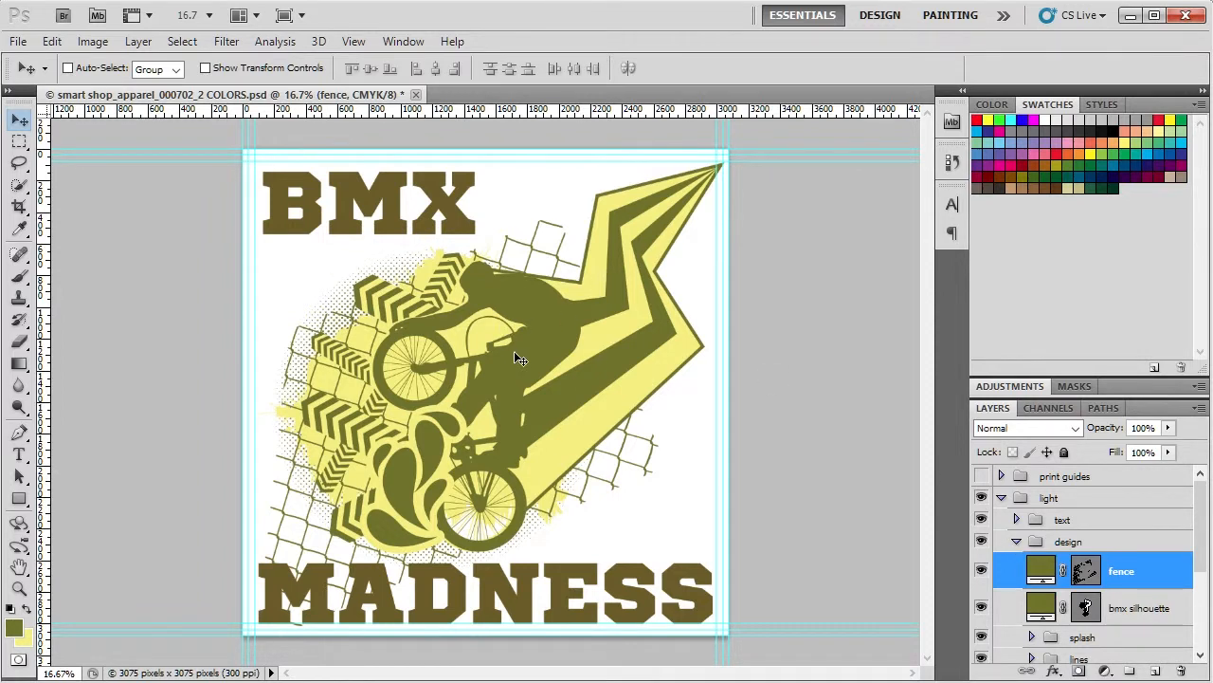
{"action": "left_click", "coordinate": [1016, 542]}
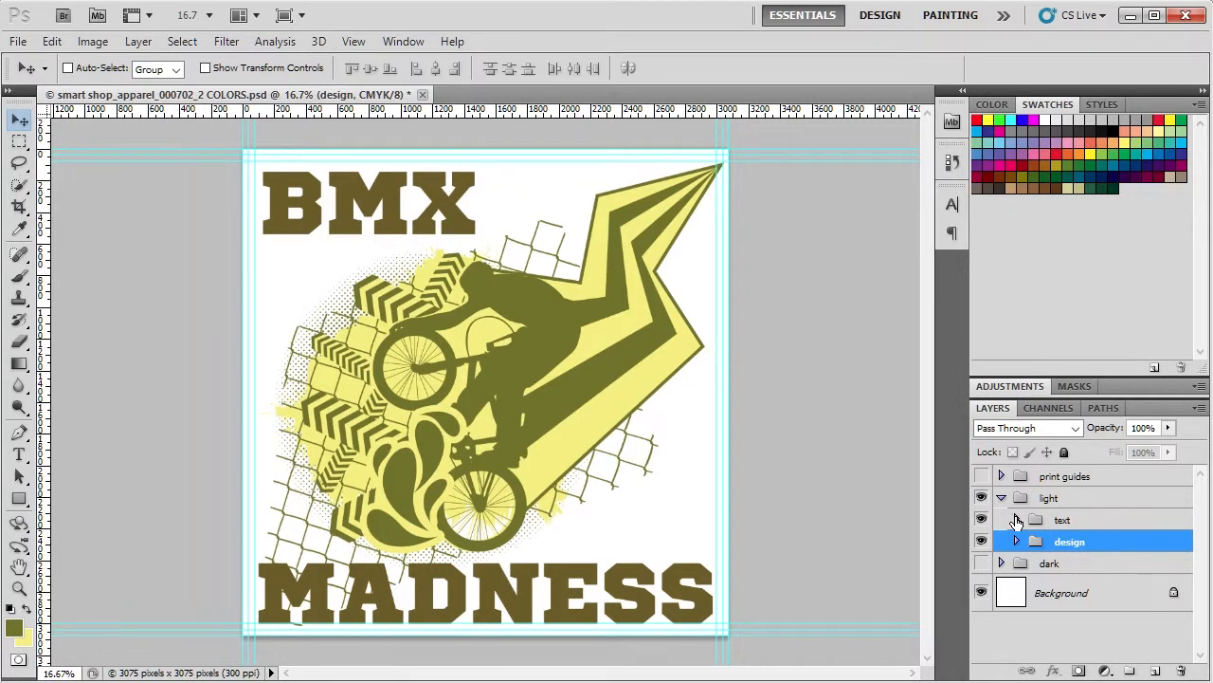
- Swap the foreground and background colors, fill the BMX and MADNESS text layers with the olive background color, and collapse the text and light groups
{"action": "left_click", "coordinate": [1016, 520]}
{"action": "left_click", "coordinate": [1041, 558]}
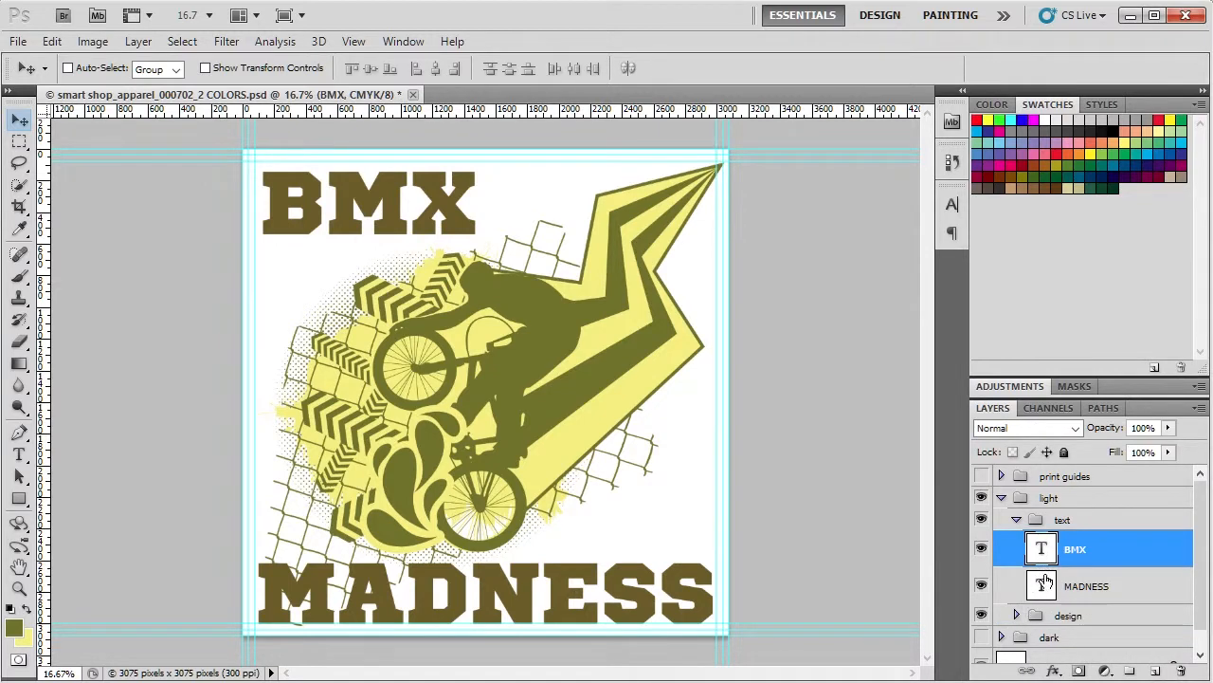
{"action": "left_click", "coordinate": [1044, 590]}
{"action": "left_click", "coordinate": [1044, 550]}
{"action": "left_click", "coordinate": [28, 610]}
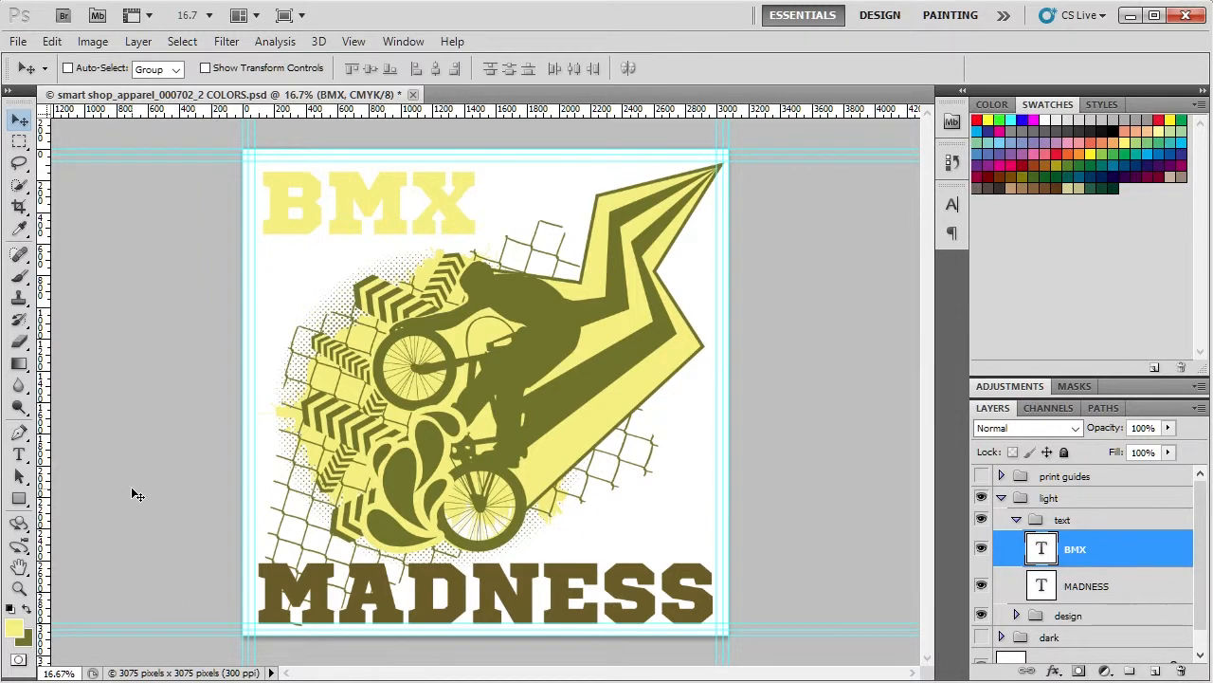
{"action": "key", "text": "ctrl+BackSpace"}
{"action": "left_click", "coordinate": [1118, 594]}
{"action": "key", "text": "ctrl+BackSpace"}
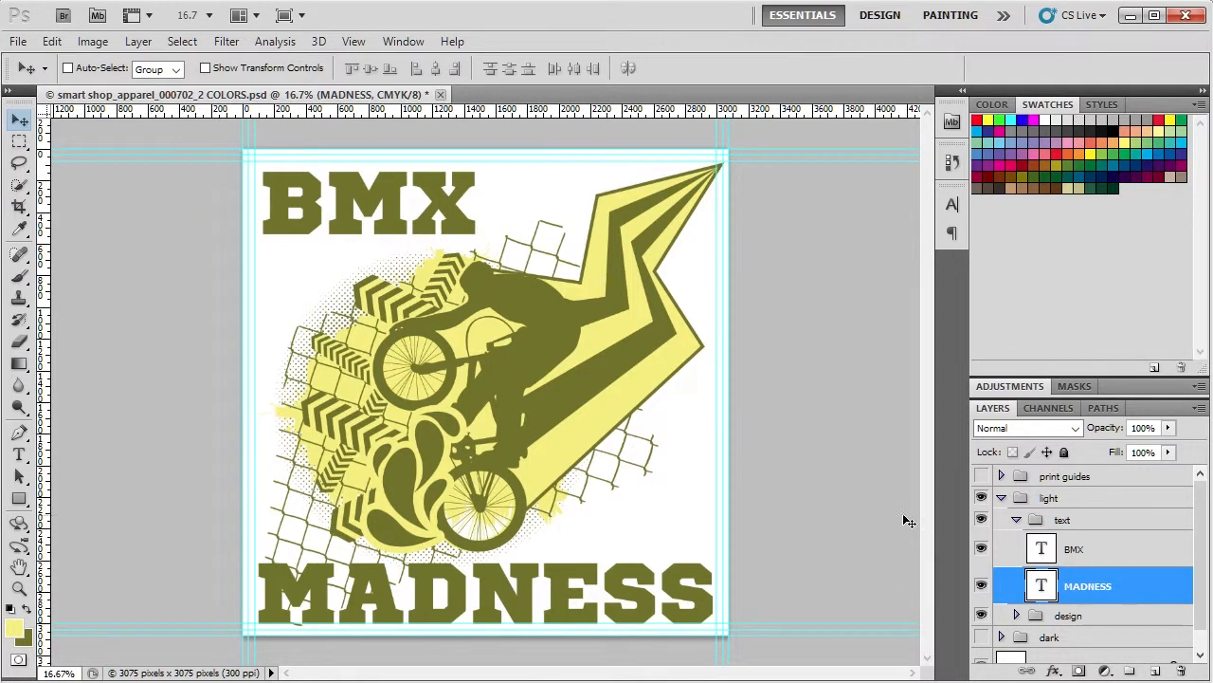
{"action": "left_click", "coordinate": [1017, 520]}
{"action": "left_click", "coordinate": [1001, 499]}
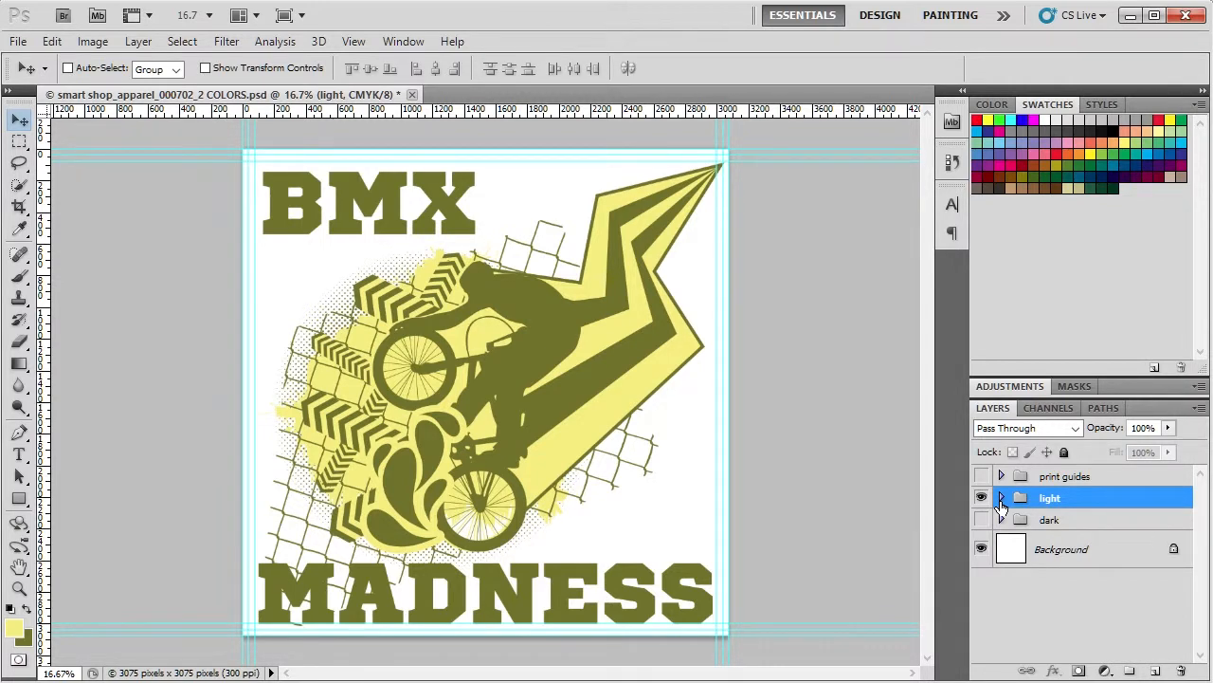
- Reopen the light and text groups and replace the BMX heading's wording with "smart" using the Type tool
{"action": "left_click", "coordinate": [1002, 498]}
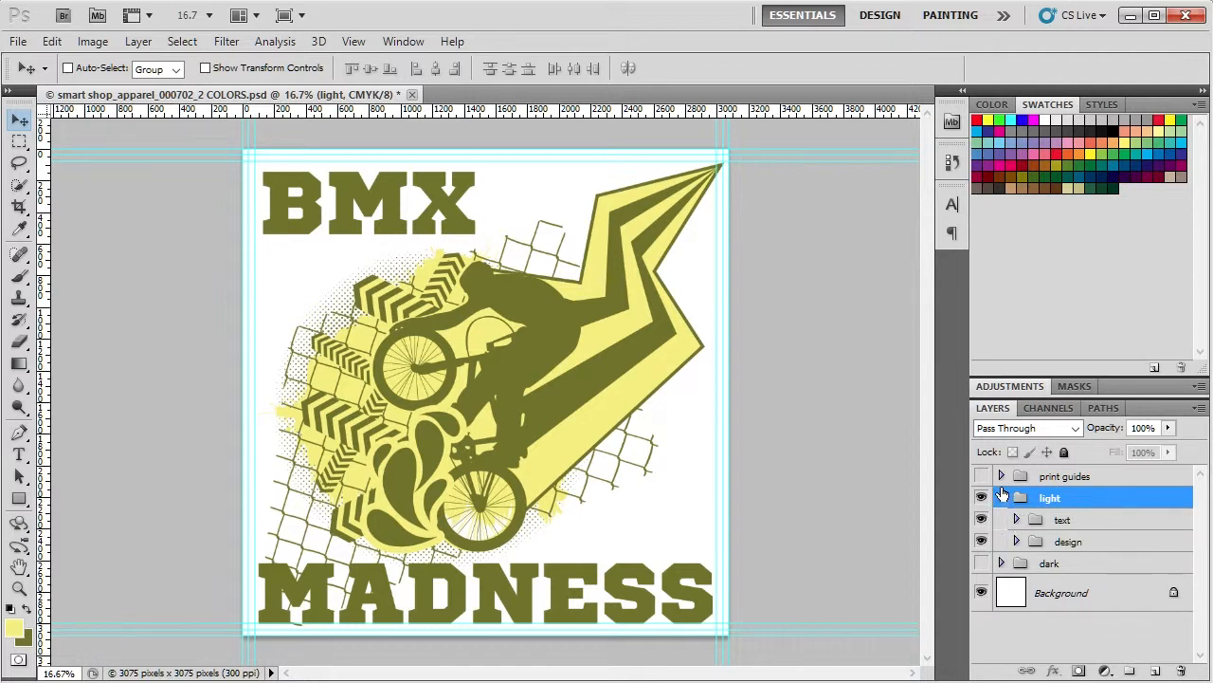
{"action": "left_click", "coordinate": [1016, 519]}
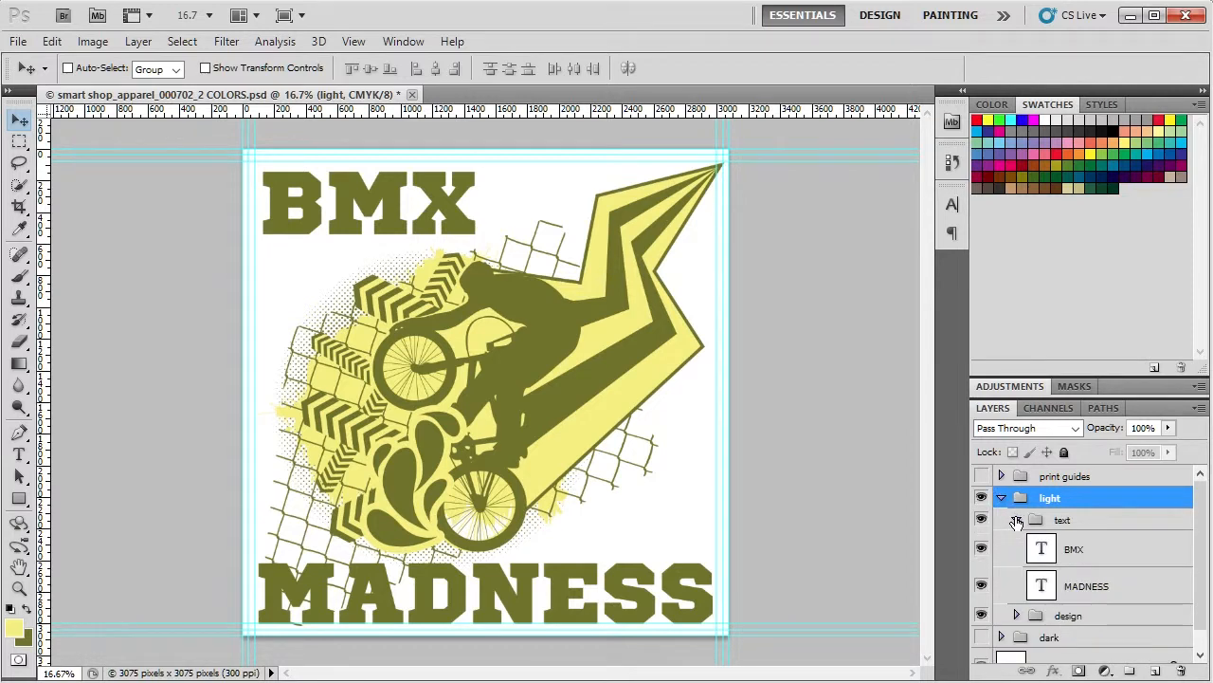
{"action": "left_click", "coordinate": [20, 455]}
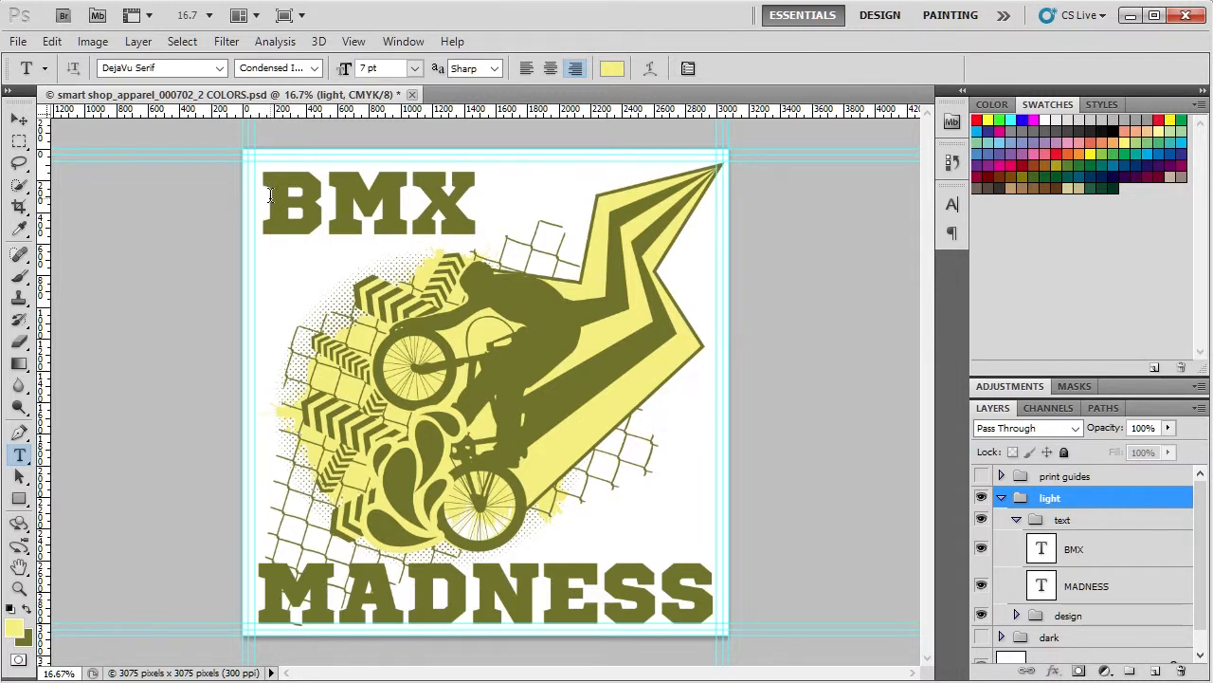
{"action": "left_click", "coordinate": [267, 197]}
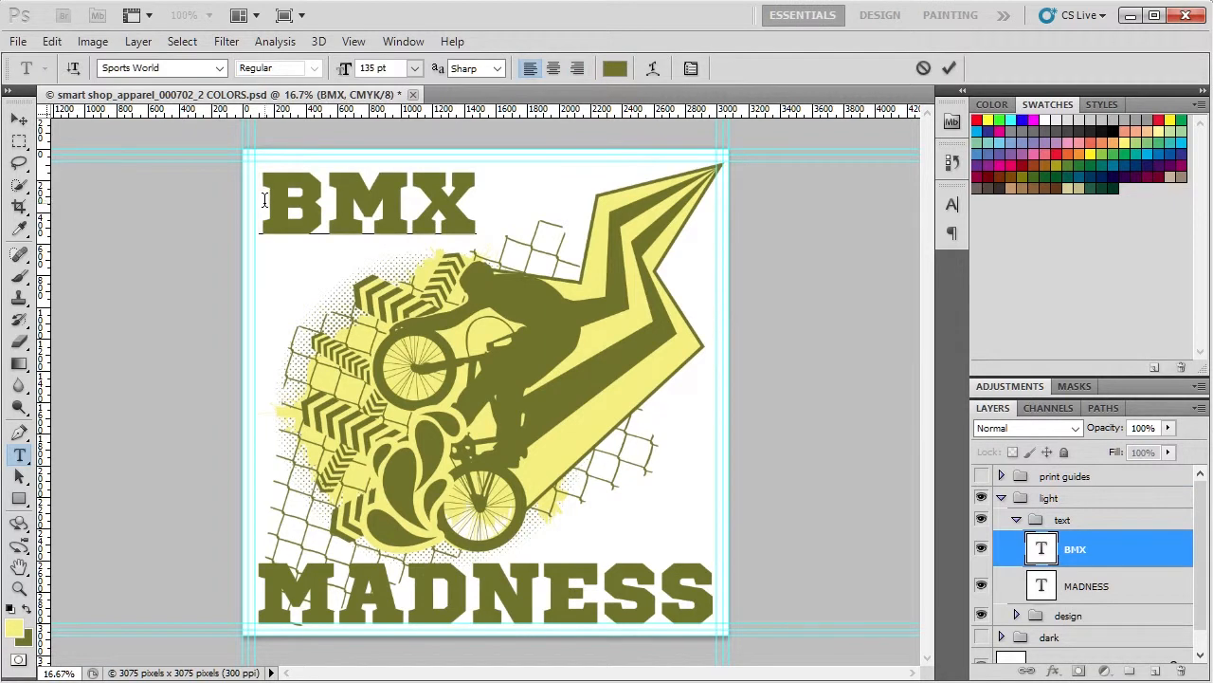
{"action": "left_click_drag", "start_coordinate": [267, 196], "coordinate": [537, 203]}
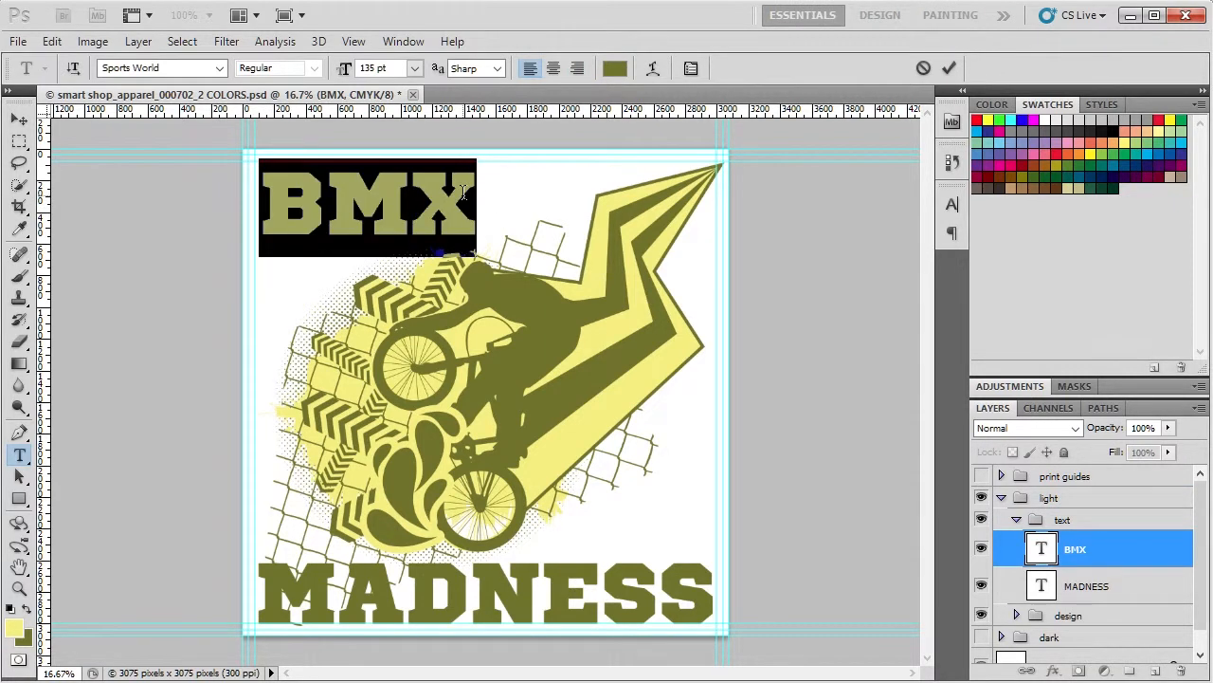
{"action": "type", "text": "smart"}
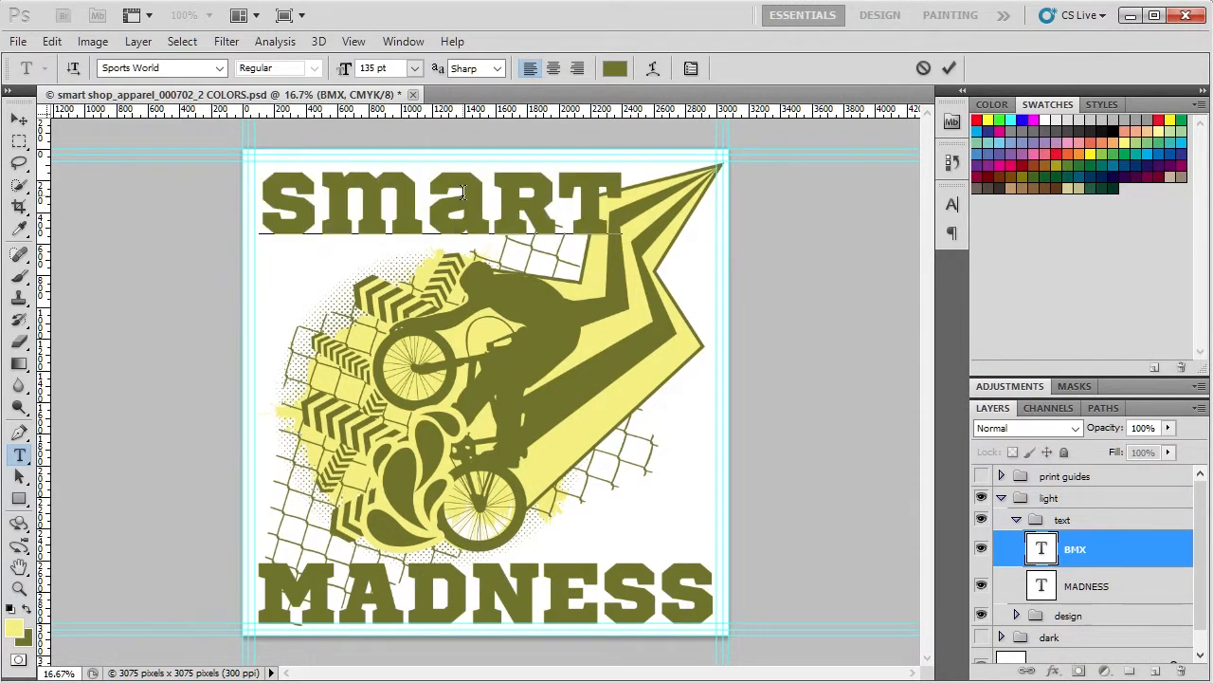
{"action": "left_click", "coordinate": [19, 120]}
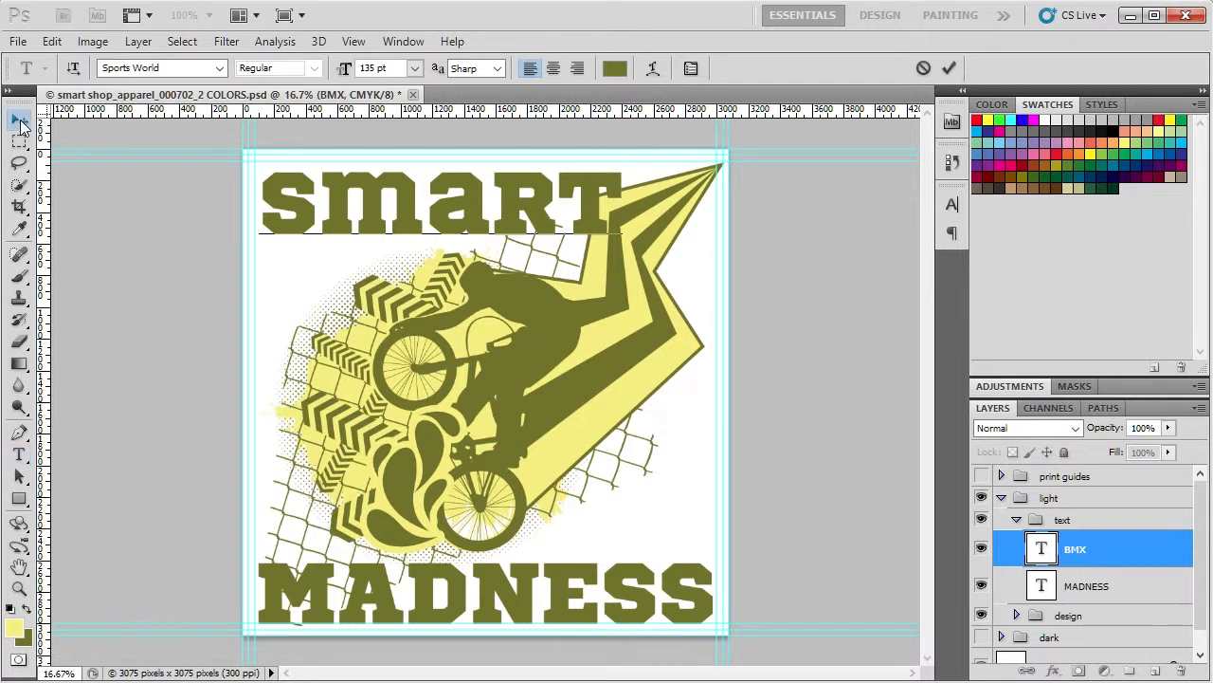
- Format the SMART heading as All Caps with a tracking of 50
{"action": "left_click", "coordinate": [954, 206]}
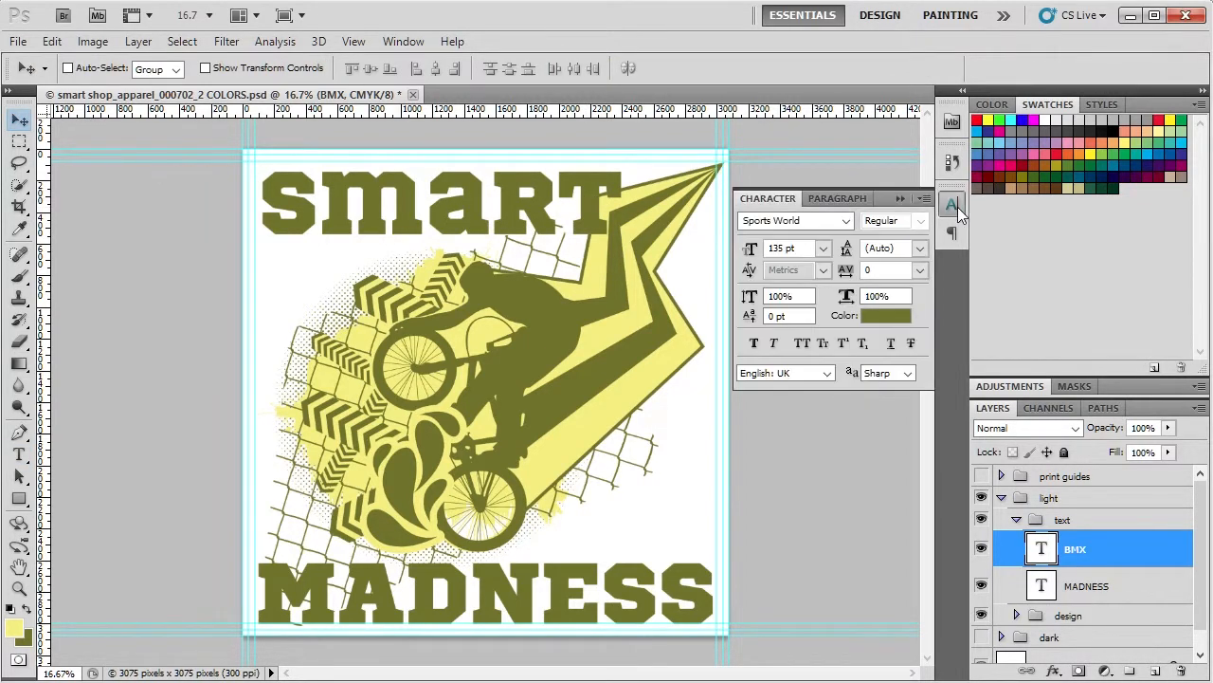
{"action": "left_click", "coordinate": [803, 343]}
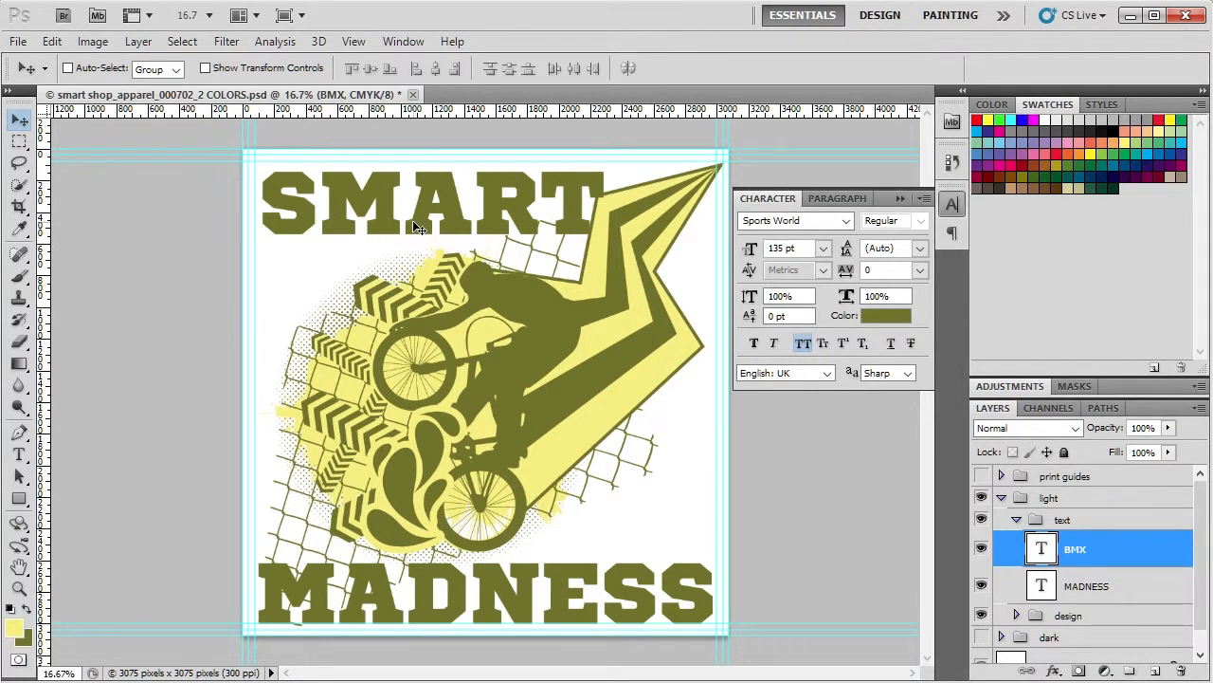
{"action": "left_click", "coordinate": [887, 270]}
{"action": "left_click_drag", "start_coordinate": [888, 271], "coordinate": [831, 273]}
{"action": "type", "text": "50"}
{"action": "key", "text": "Return"}
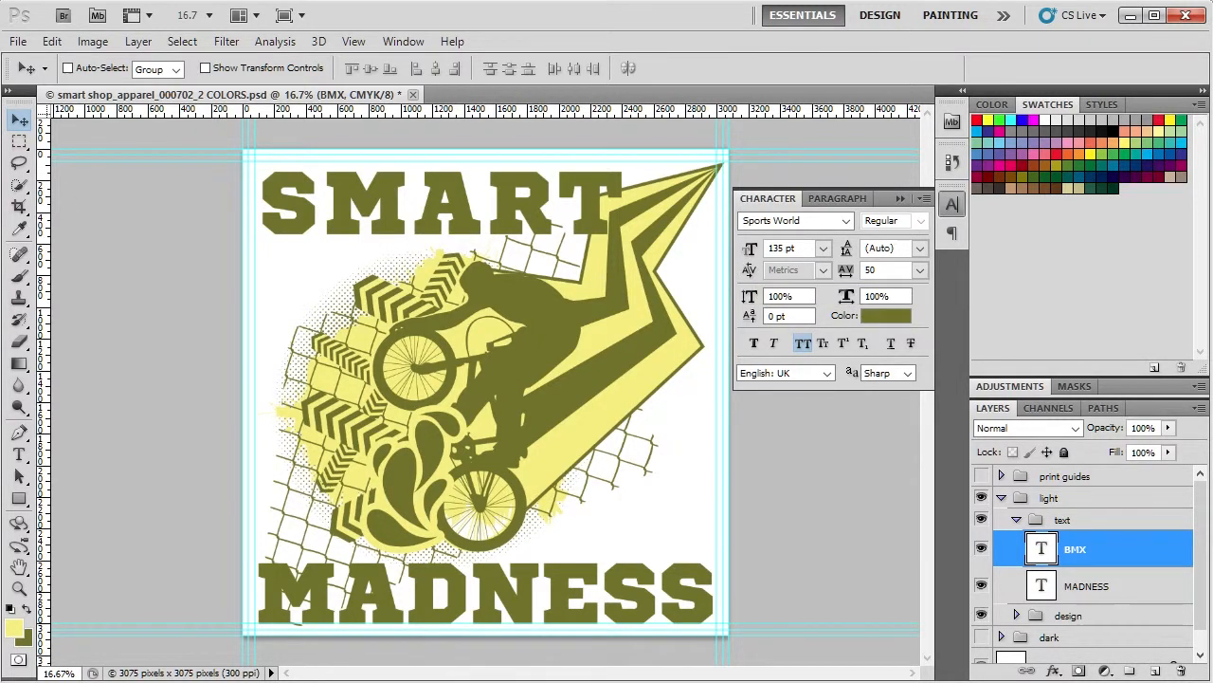
{"action": "left_click", "coordinate": [952, 204]}
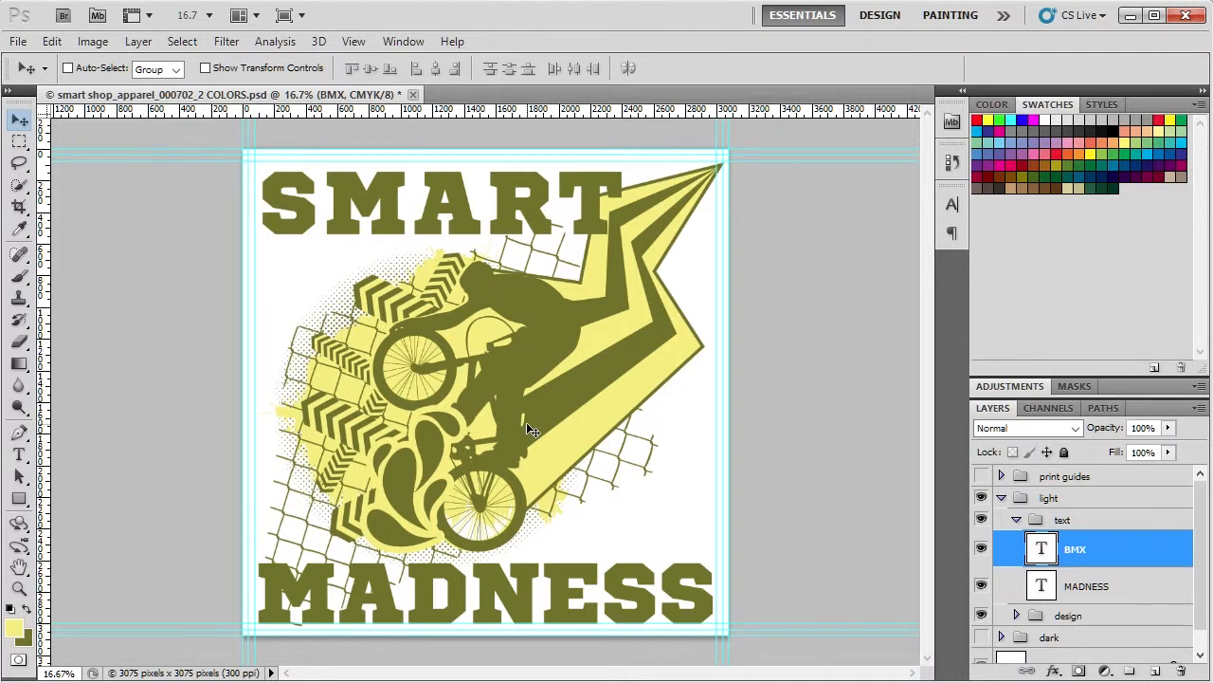
- Rasterize the type of the BMX and MADNESS layers together and minimize the program window
{"action": "left_click", "coordinate": [1089, 587], "text": "shift"}
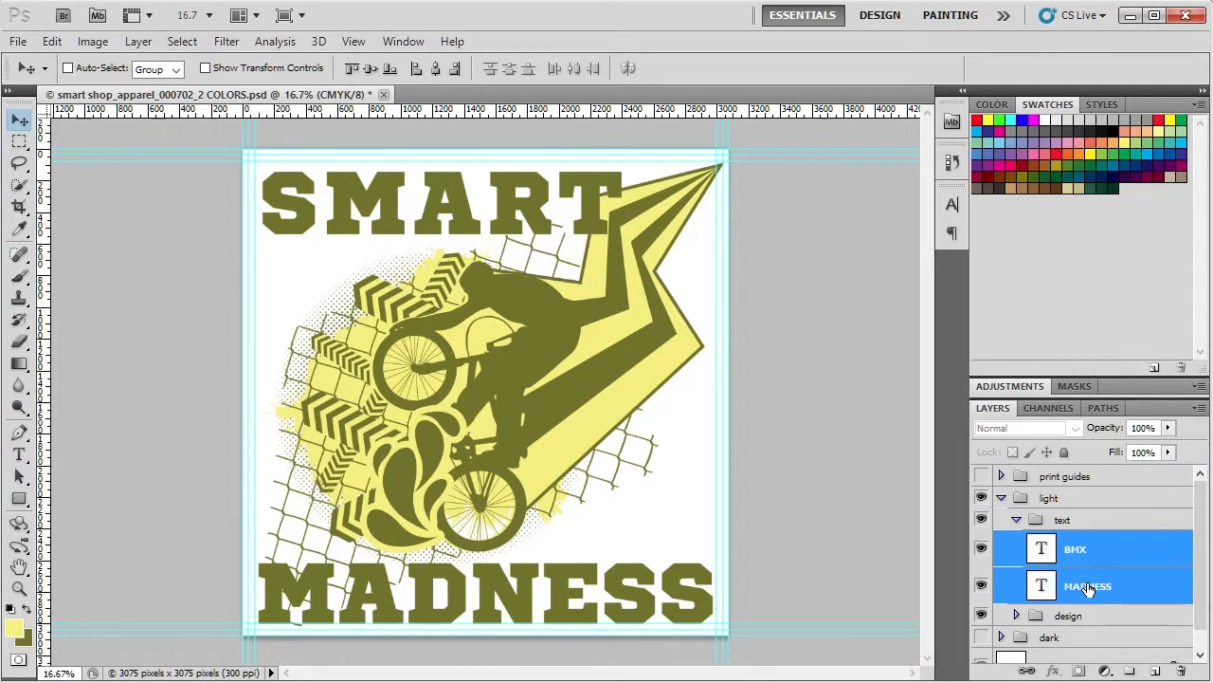
{"action": "left_click_drag", "start_coordinate": [993, 407], "coordinate": [721, 231]}
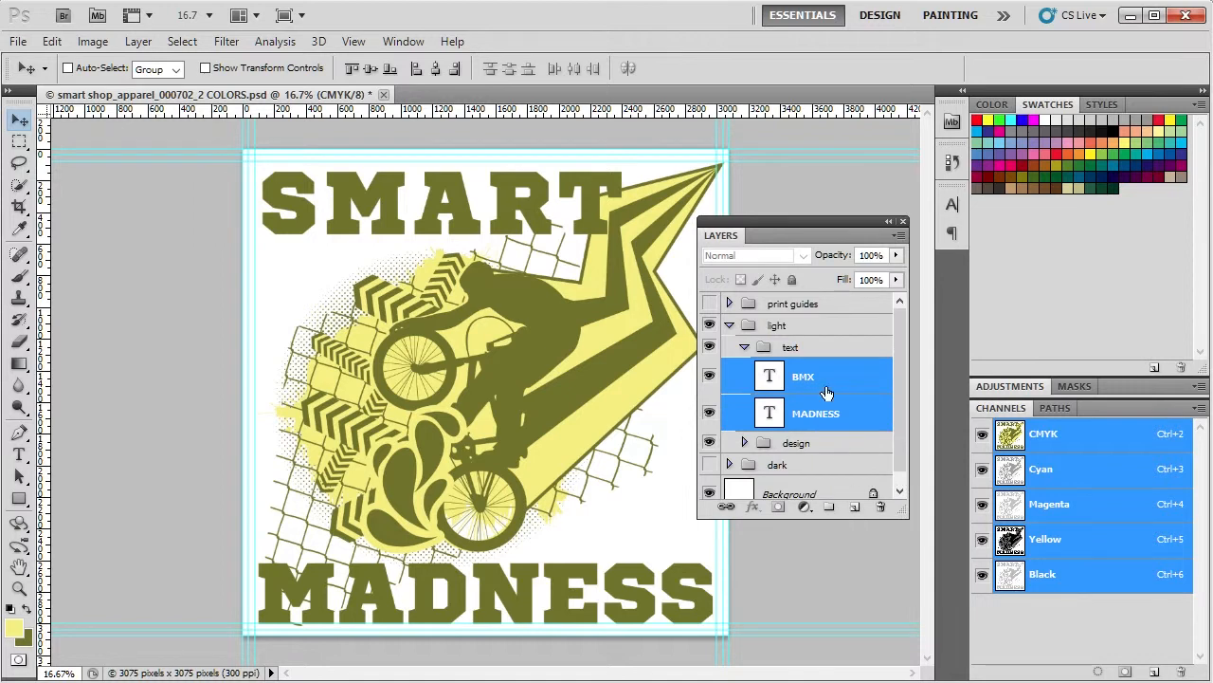
{"action": "right_click", "coordinate": [801, 377]}
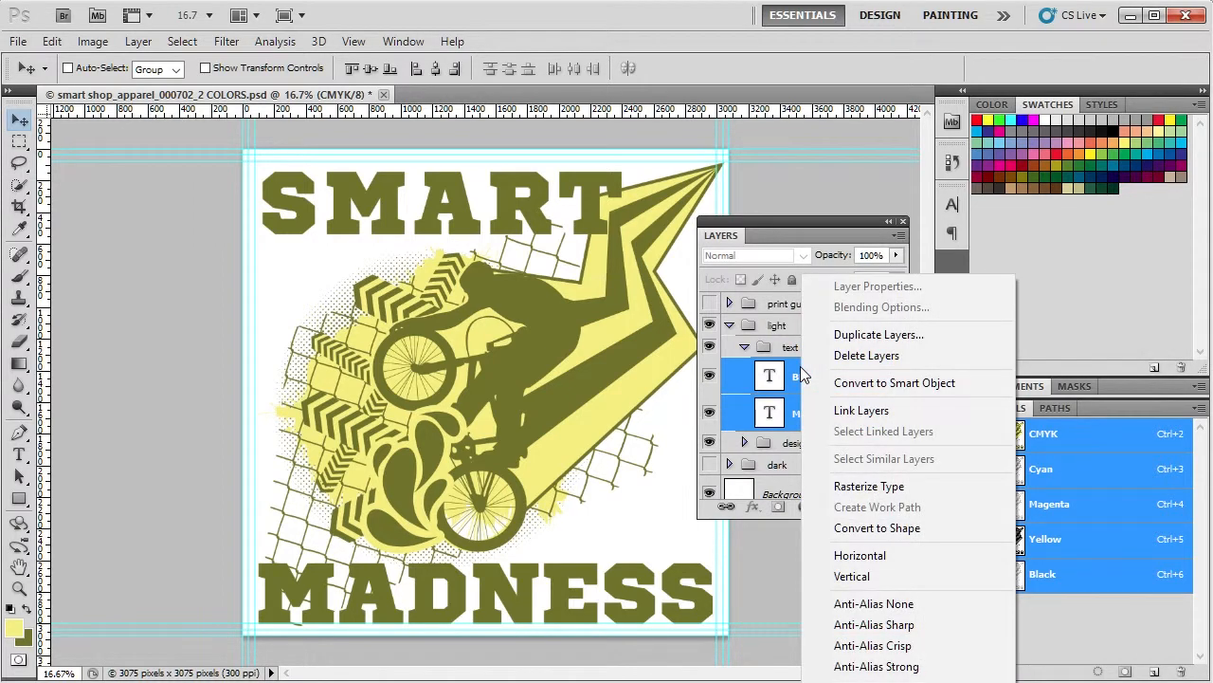
{"action": "left_click", "coordinate": [869, 487]}
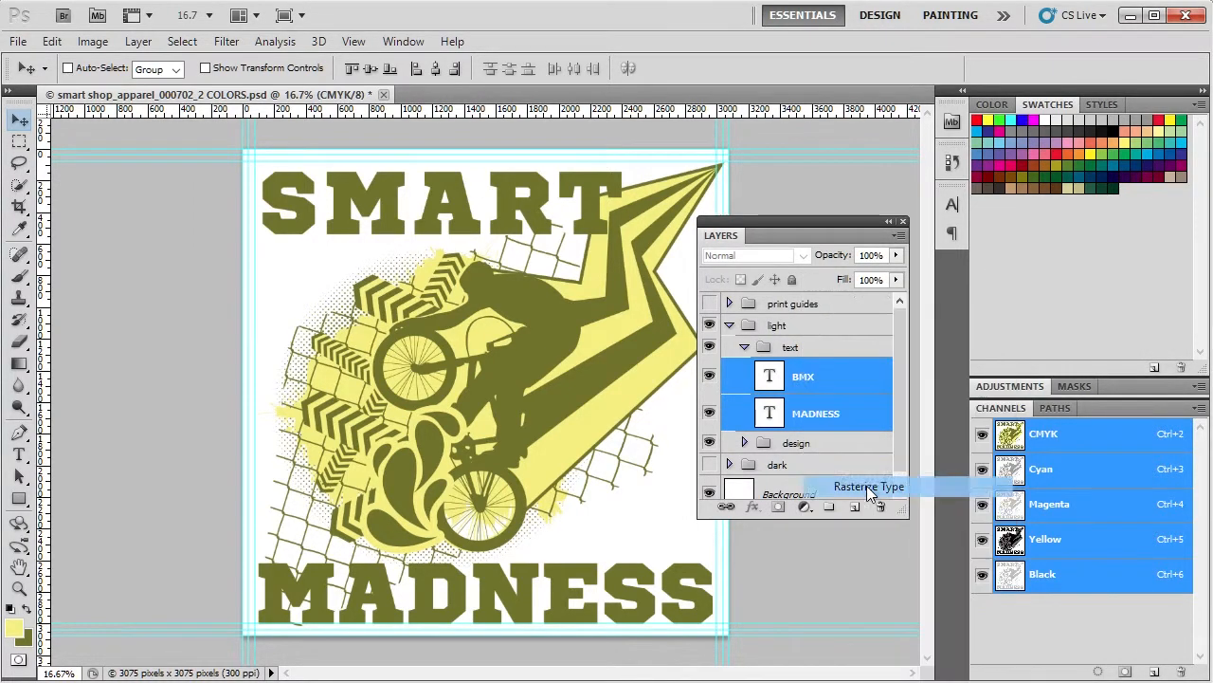
{"action": "left_click_drag", "start_coordinate": [713, 237], "coordinate": [995, 409]}
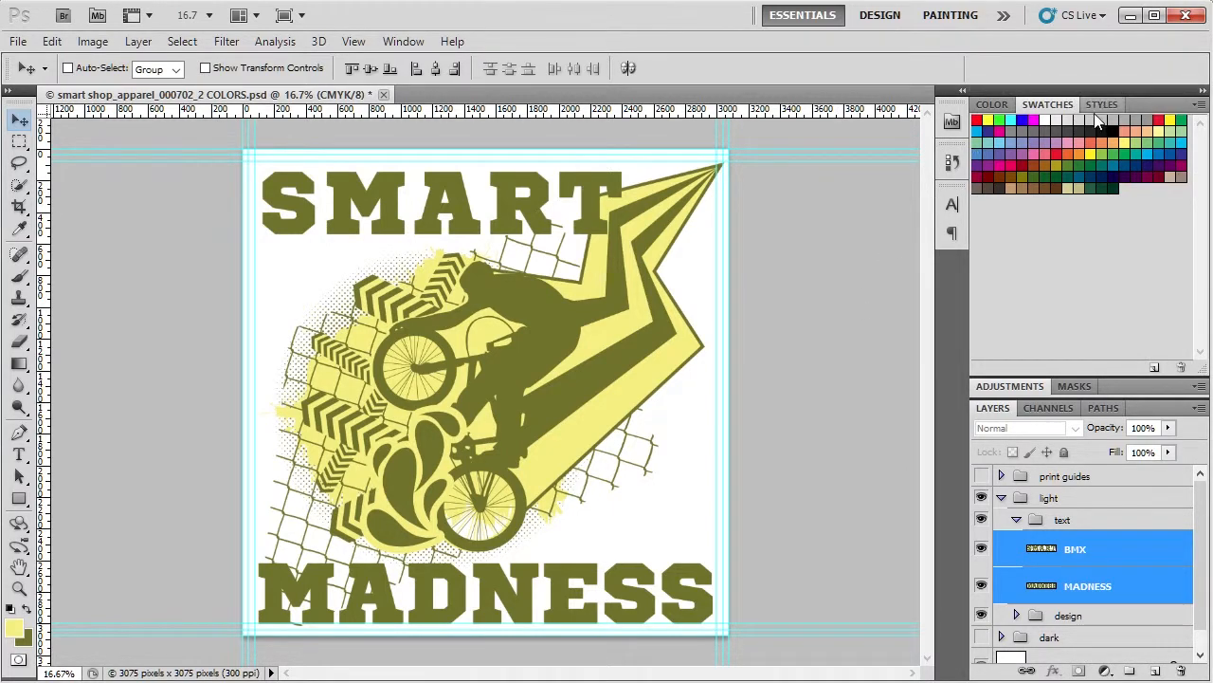
{"action": "left_click", "coordinate": [1136, 16]}
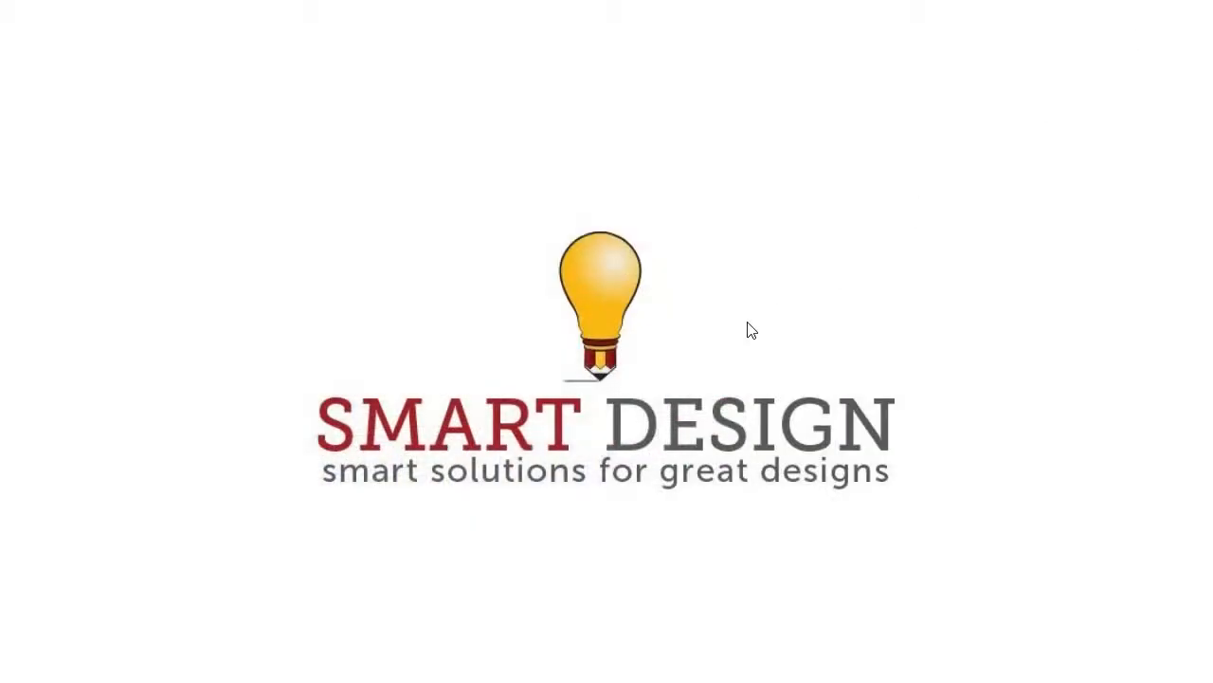